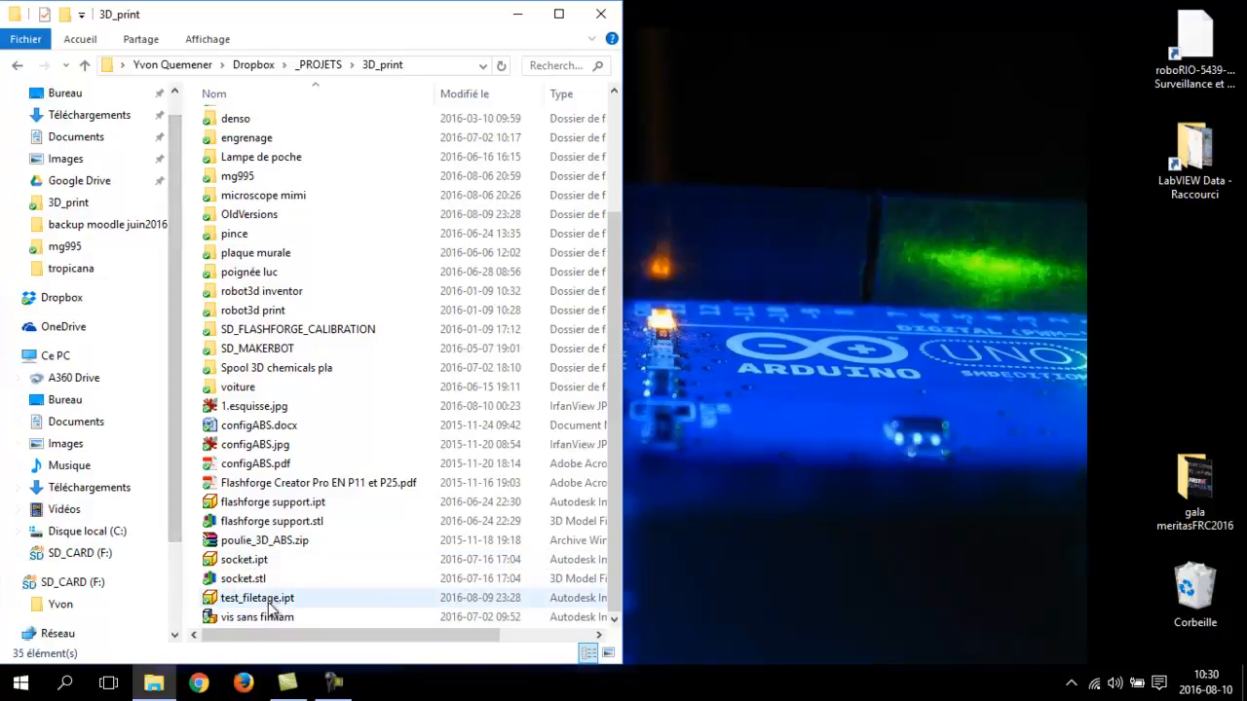
Open test_filetage.ipt from the 3D_print folder and turn the part to examine its internal thread
{"action": "double_click", "coordinate": [242, 597]}
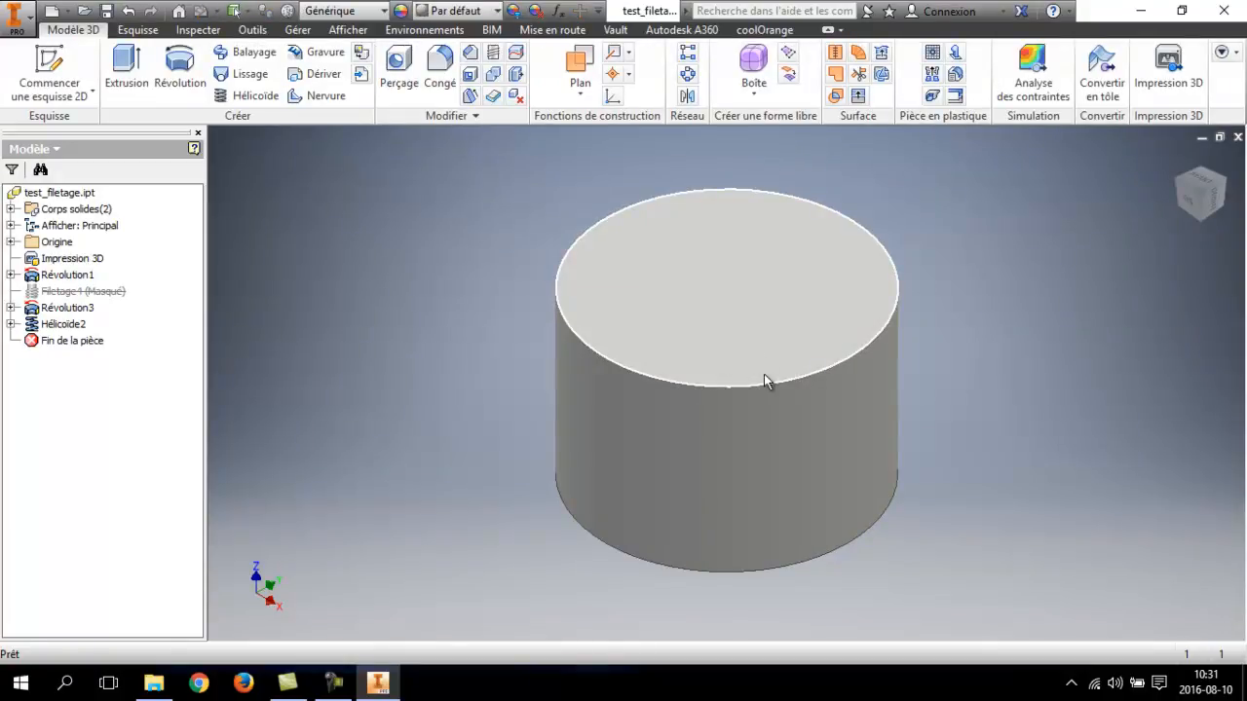
{"action": "scroll", "coordinate": [701, 362], "scroll_direction": "up", "scroll_amount": 2}
{"action": "scroll", "coordinate": [689, 345], "scroll_direction": "down", "scroll_amount": 4}
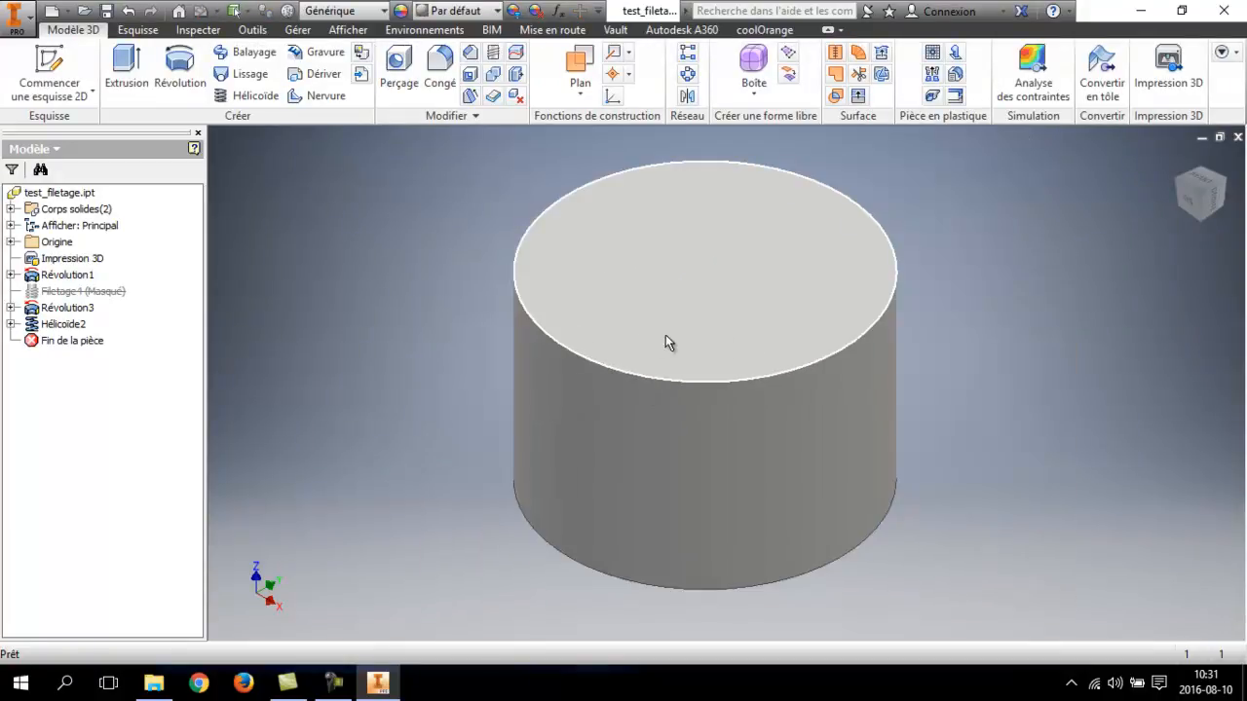
{"action": "left_click", "coordinate": [1222, 187]}
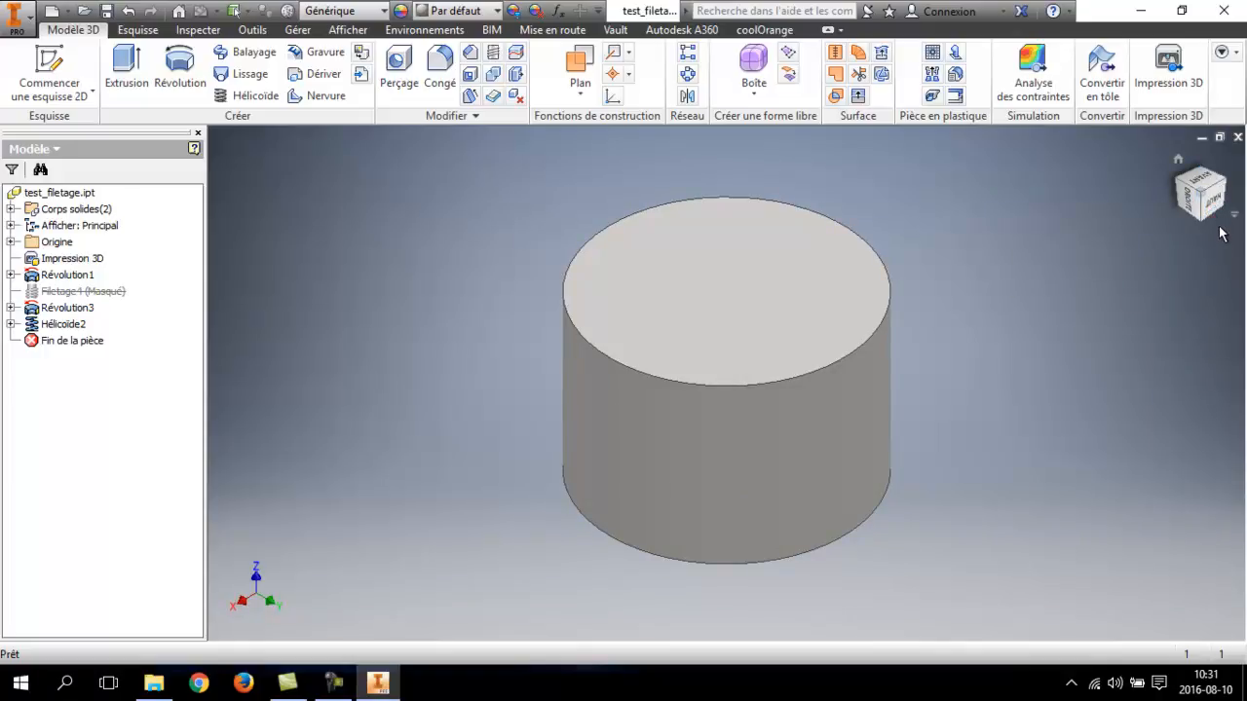
{"action": "mouse_move", "coordinate": [1213, 202]}
{"action": "middle_mouse_down", "text": "shift"}
{"action": "mouse_move", "coordinate": [1074, 192]}
{"action": "mouse_move", "coordinate": [730, 231]}
{"action": "mouse_move", "coordinate": [592, 229]}
{"action": "mouse_move", "coordinate": [585, 153]}
{"action": "mouse_move", "coordinate": [614, 604]}
{"action": "mouse_move", "coordinate": [534, 555]}
{"action": "middle_mouse_up", "text": "shift"}
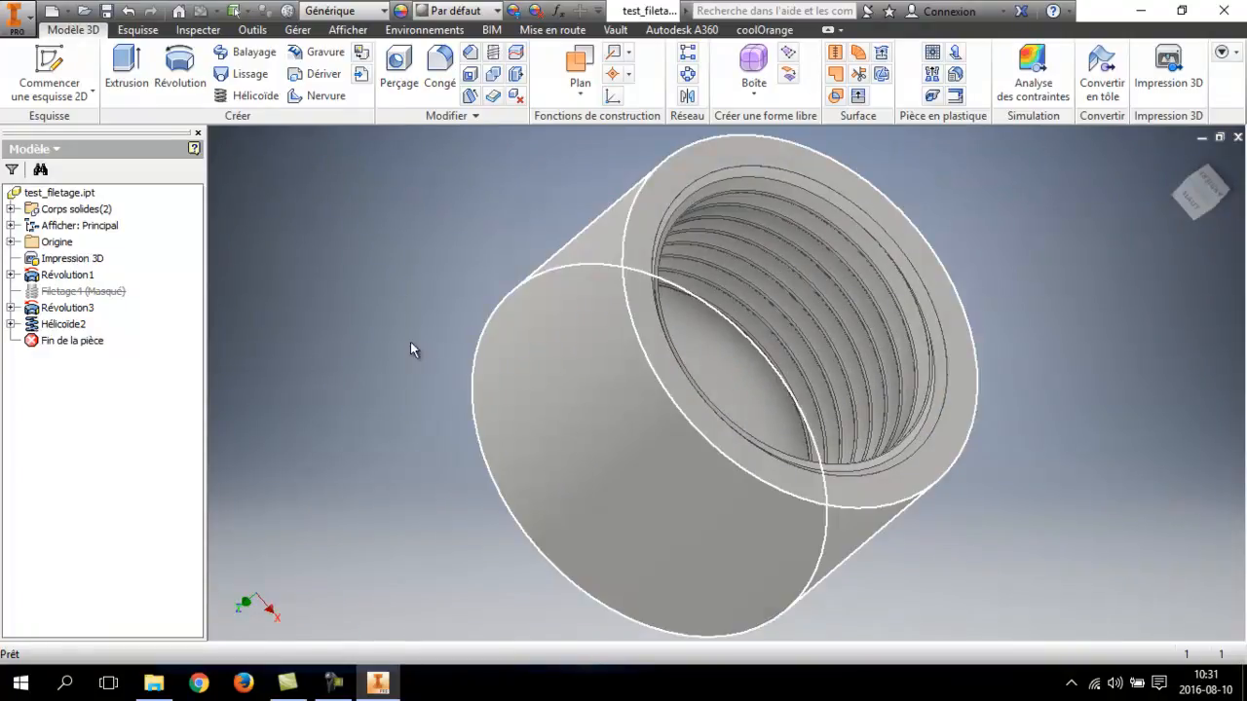
Delete the existing Impression 3D entry from the part's model tree
{"action": "right_click", "coordinate": [77, 247]}
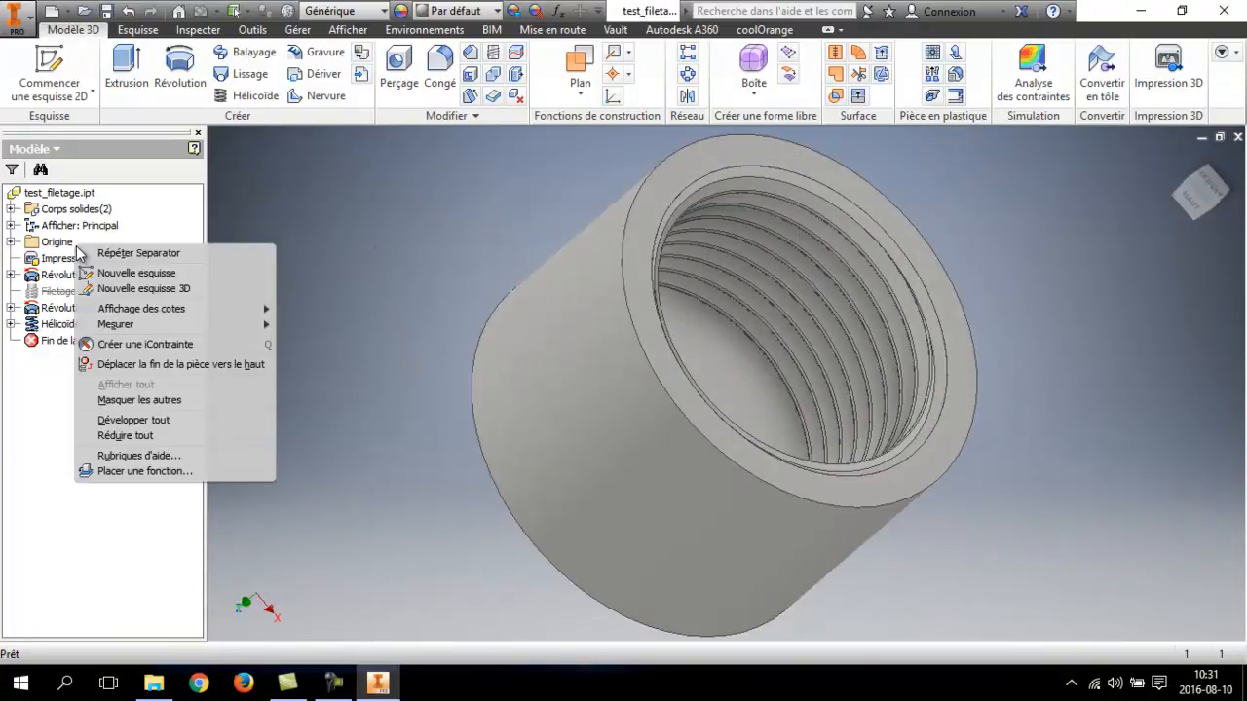
{"action": "left_click", "coordinate": [52, 439]}
{"action": "left_click", "coordinate": [61, 258]}
{"action": "right_click", "coordinate": [75, 260]}
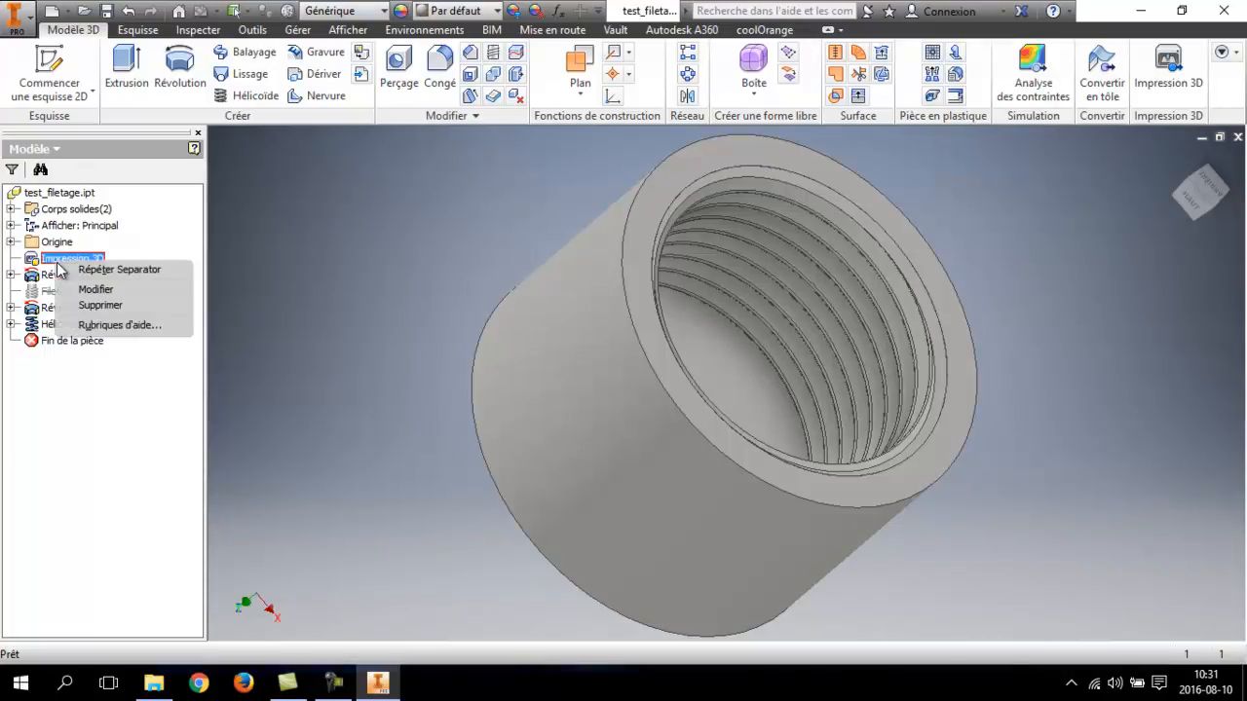
{"action": "left_click", "coordinate": [97, 305]}
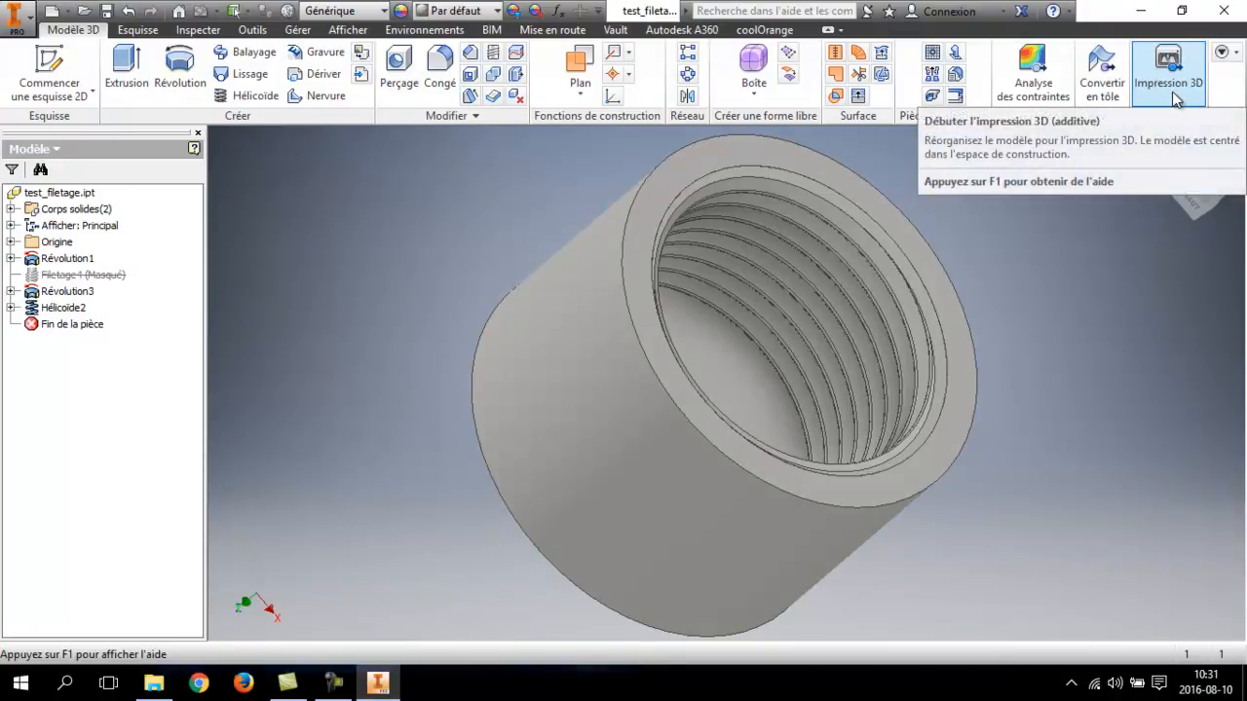
{"action": "left_click", "coordinate": [411, 30]}
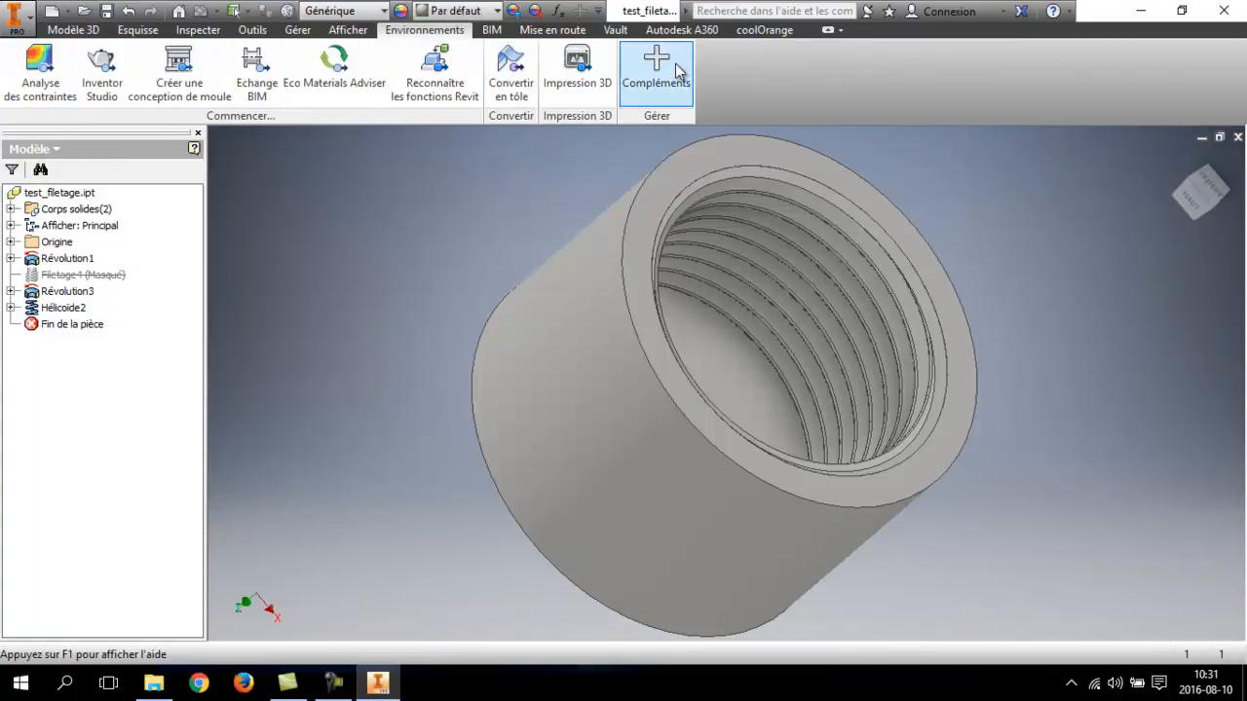
{"action": "right_click", "coordinate": [1159, 87]}
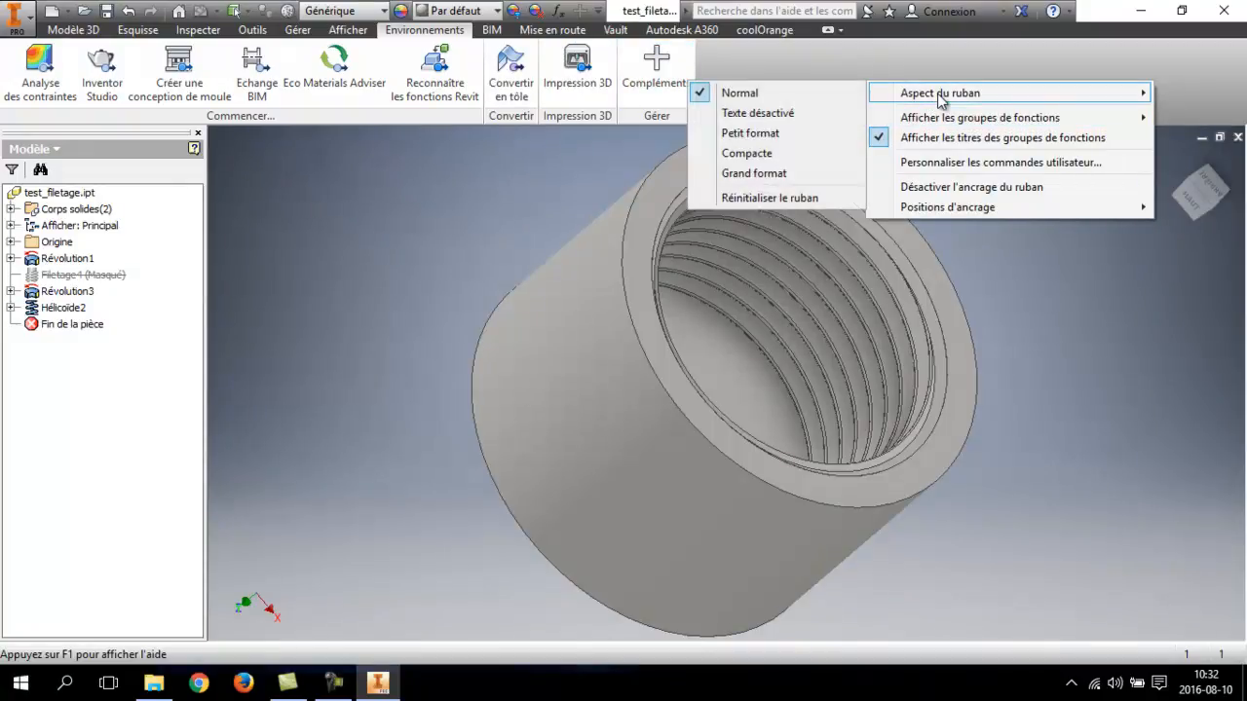
{"action": "mouse_move", "coordinate": [971, 125]}
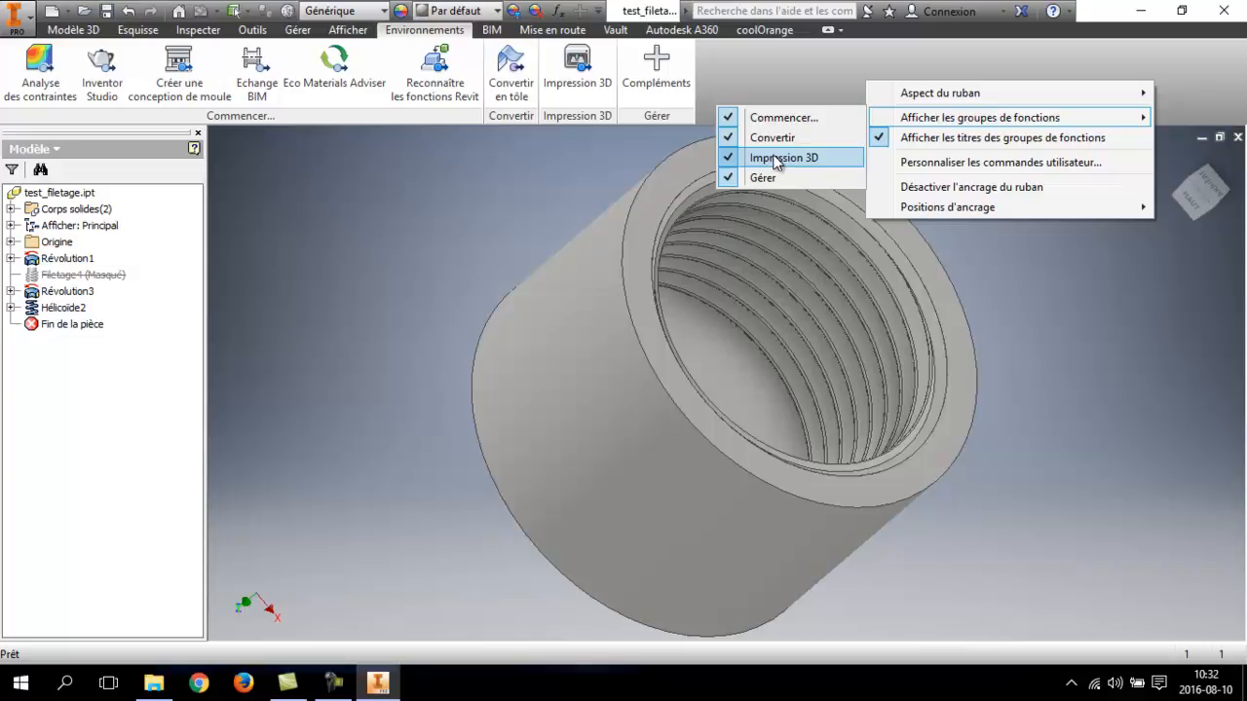
{"action": "key", "text": "Escape"}
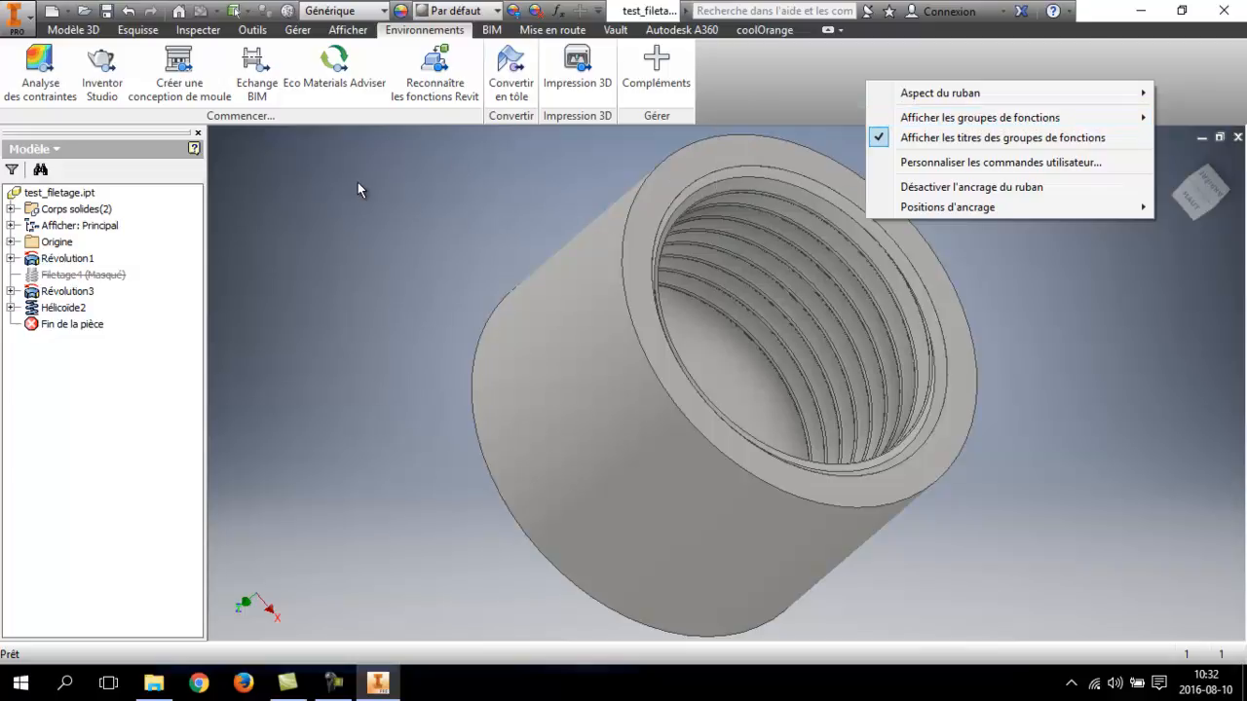
{"action": "key", "text": "Escape"}
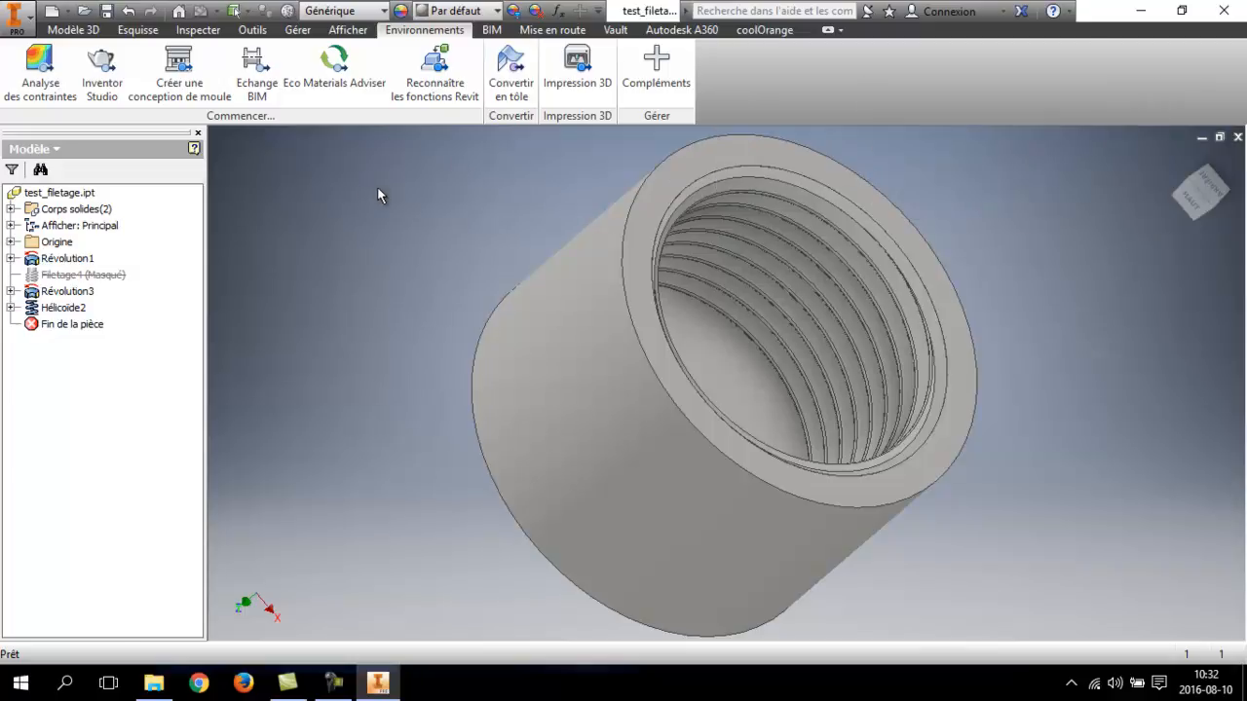
Start the Impression 3D environment for the part and choose the Makerbot Replicator 5th Gen. printer
{"action": "left_click", "coordinate": [577, 73]}
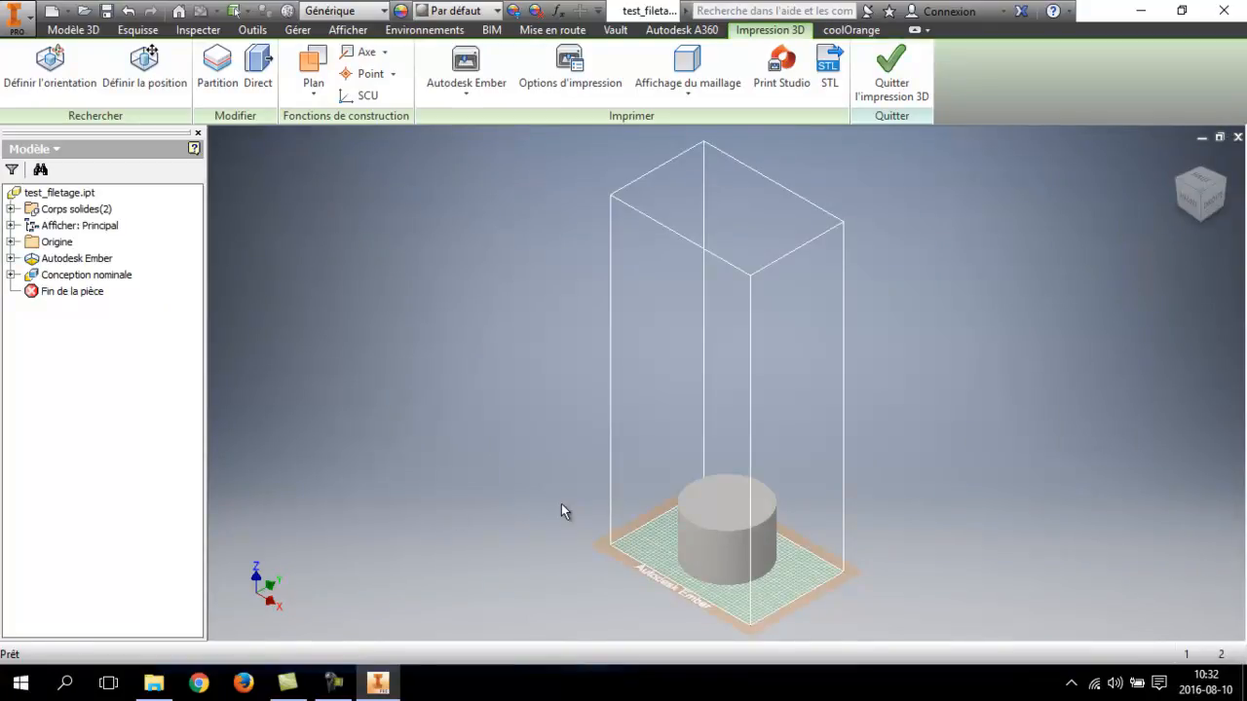
{"action": "left_click", "coordinate": [463, 97]}
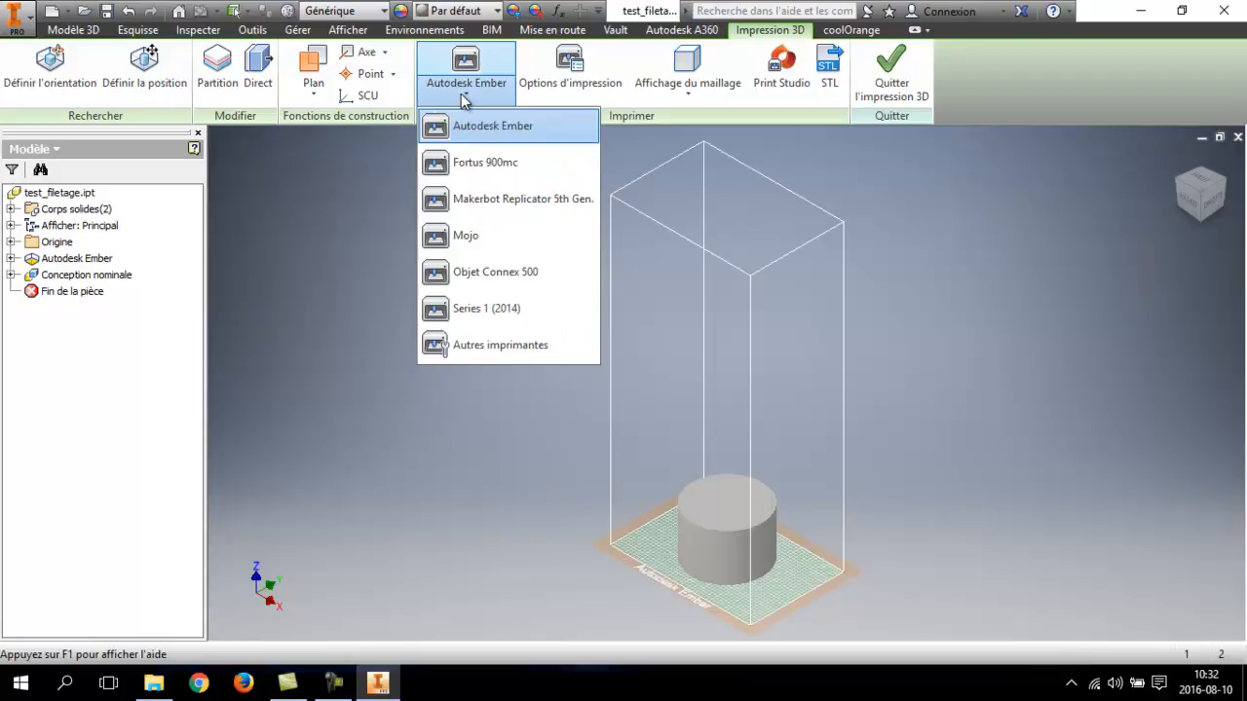
{"action": "left_click", "coordinate": [493, 203]}
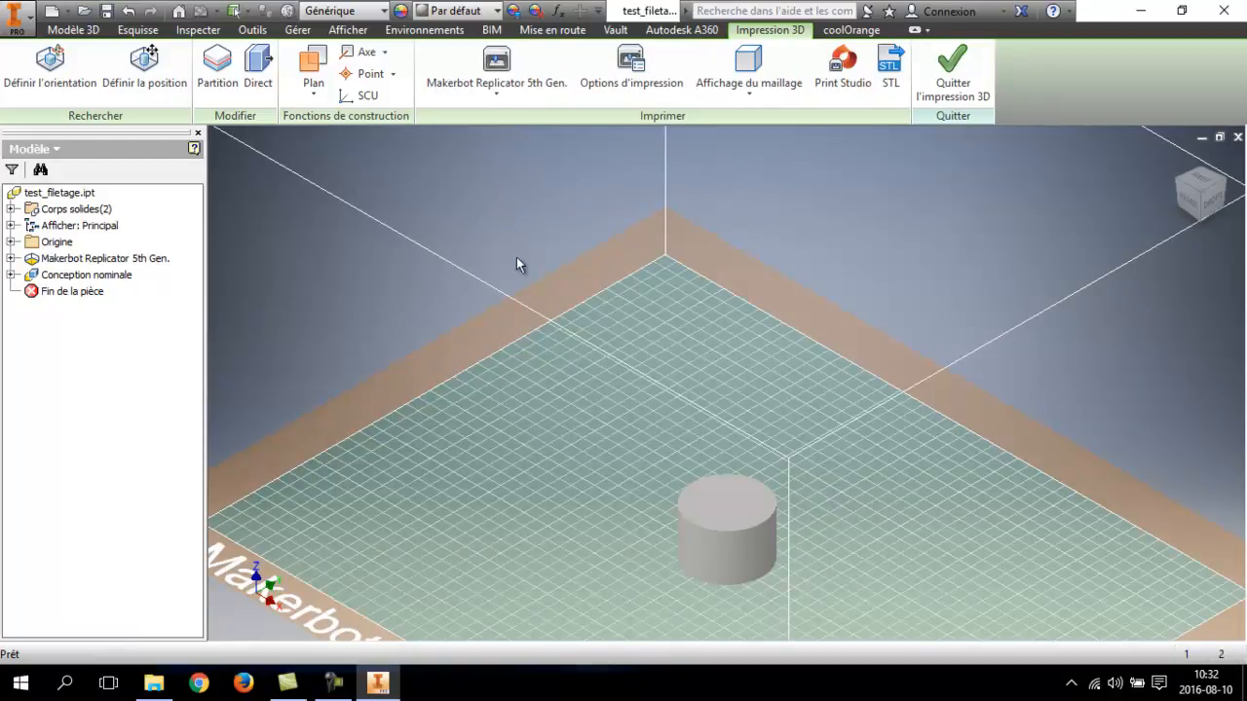
Set the solid's print orientation so its closed flat end face rests on the build plate
{"action": "left_click", "coordinate": [58, 80]}
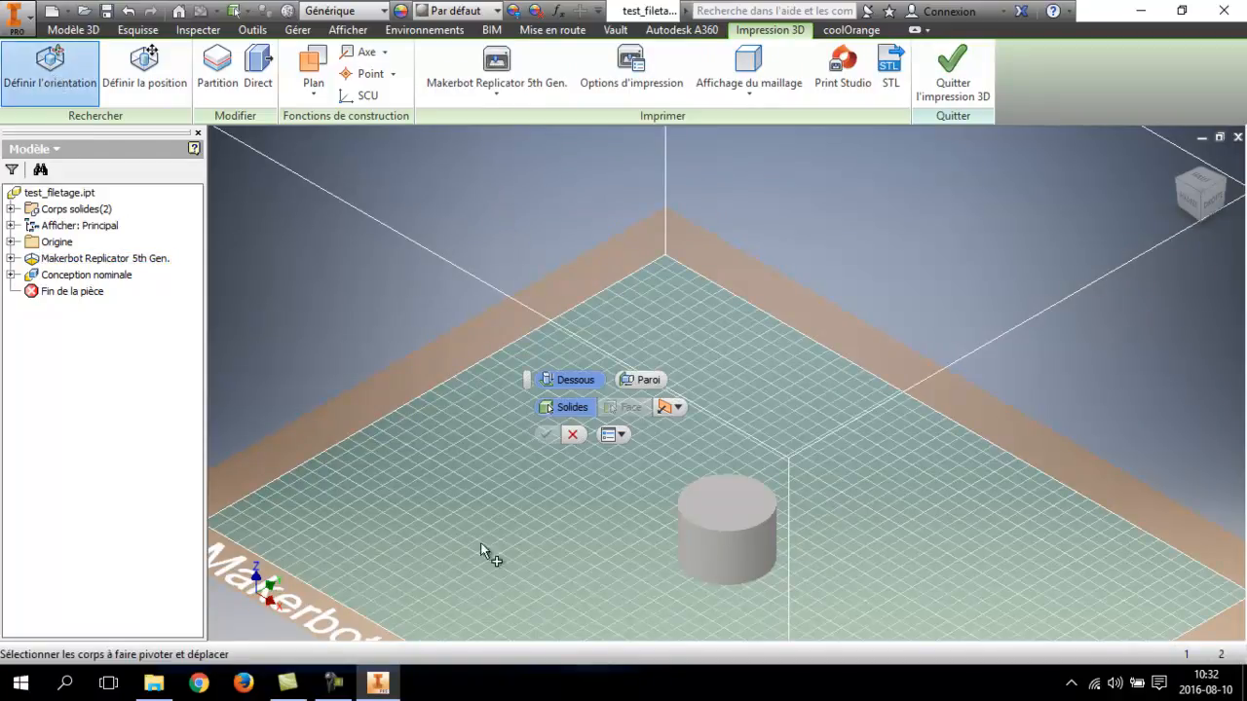
{"action": "left_click", "coordinate": [762, 492]}
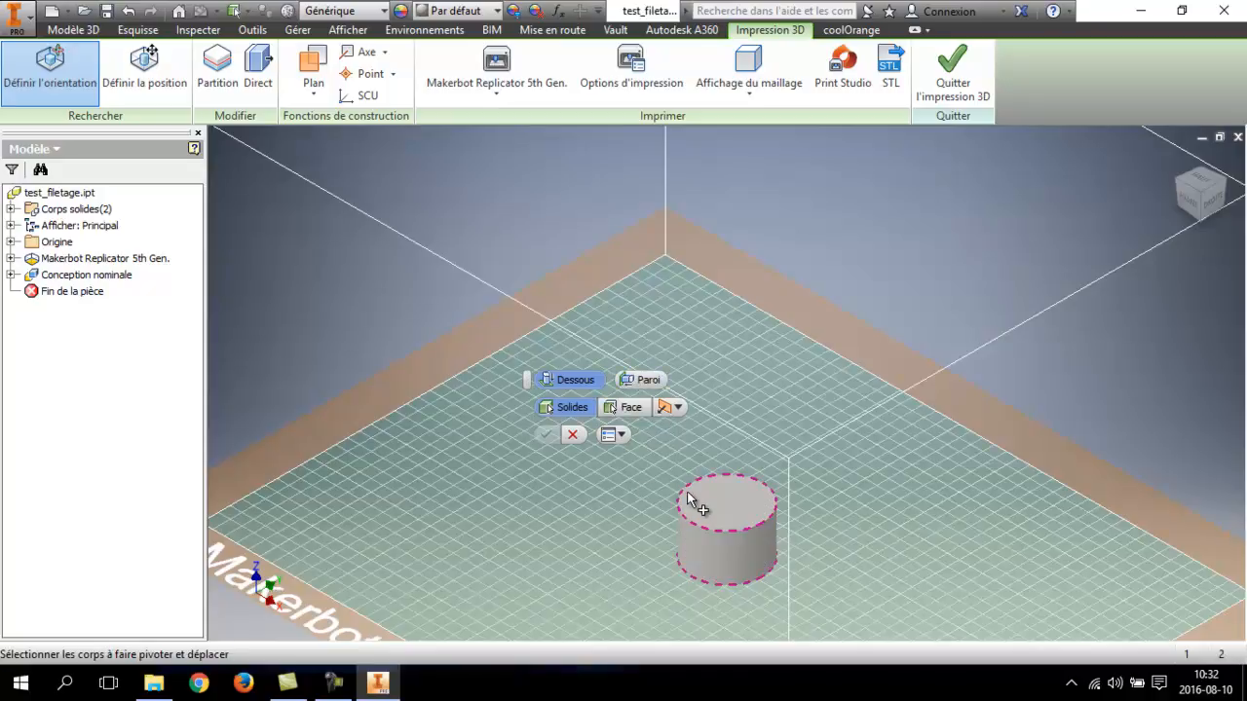
{"action": "left_click", "coordinate": [629, 407]}
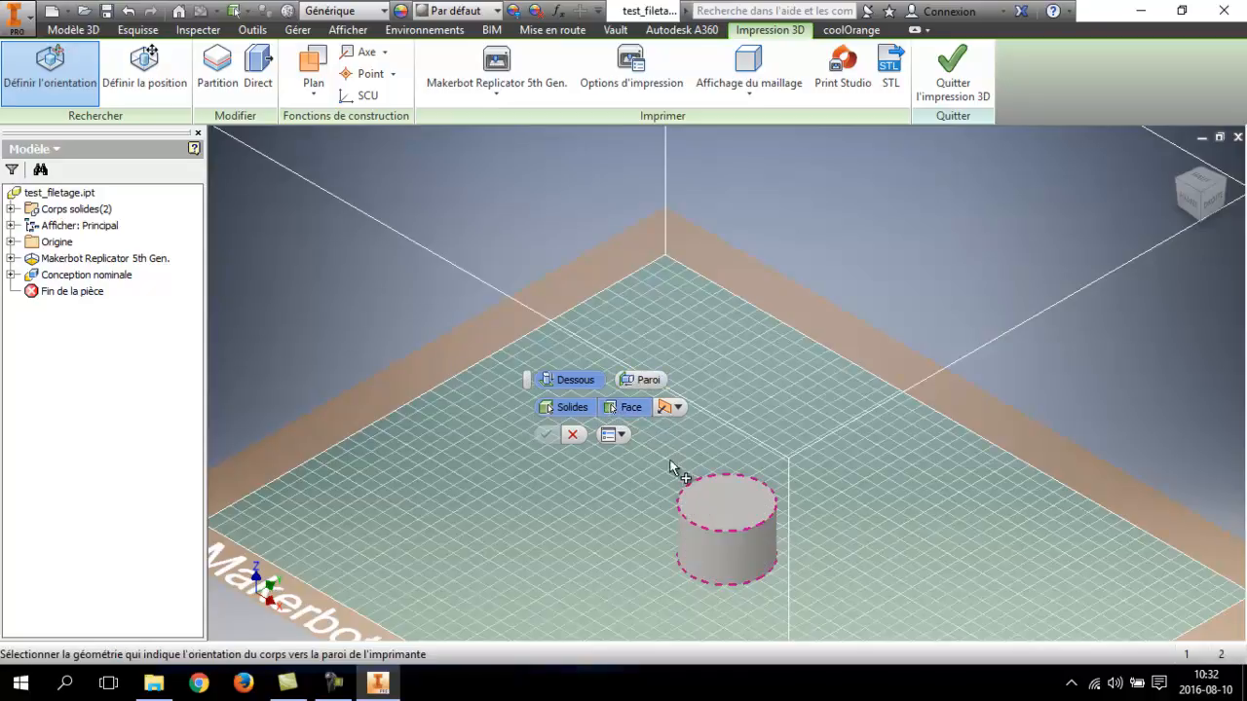
{"action": "left_click", "coordinate": [694, 495]}
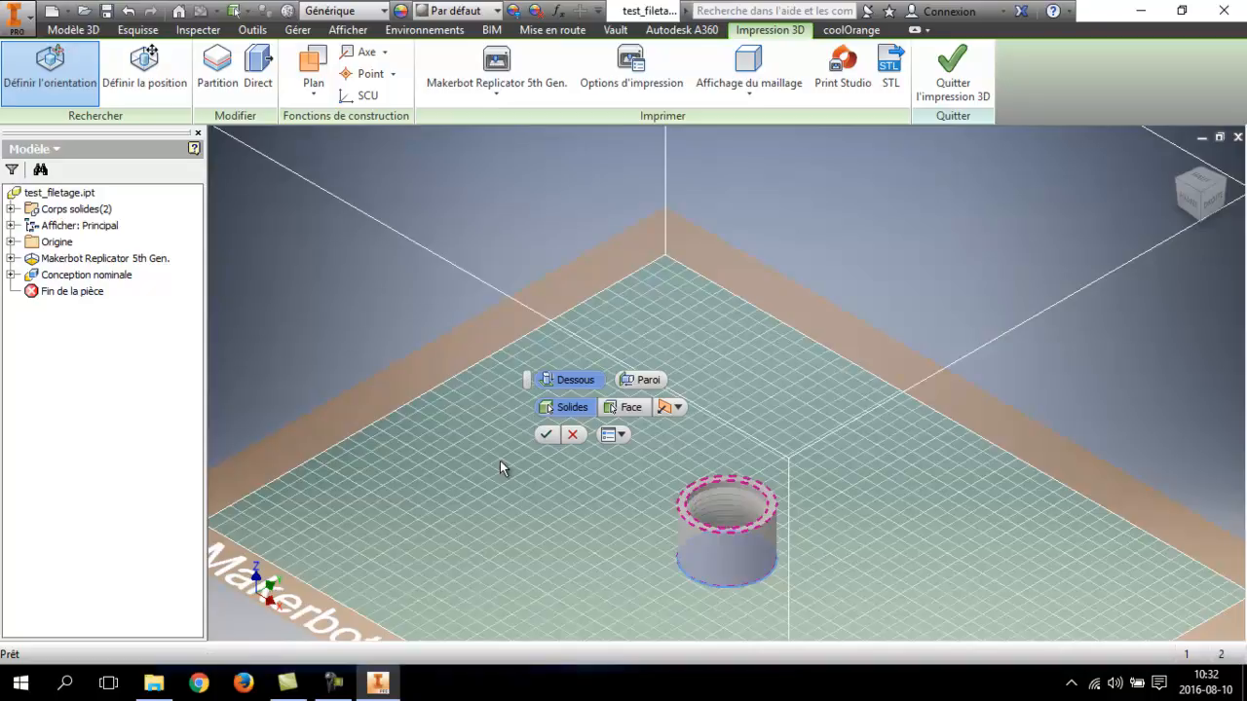
{"action": "left_click", "coordinate": [545, 437]}
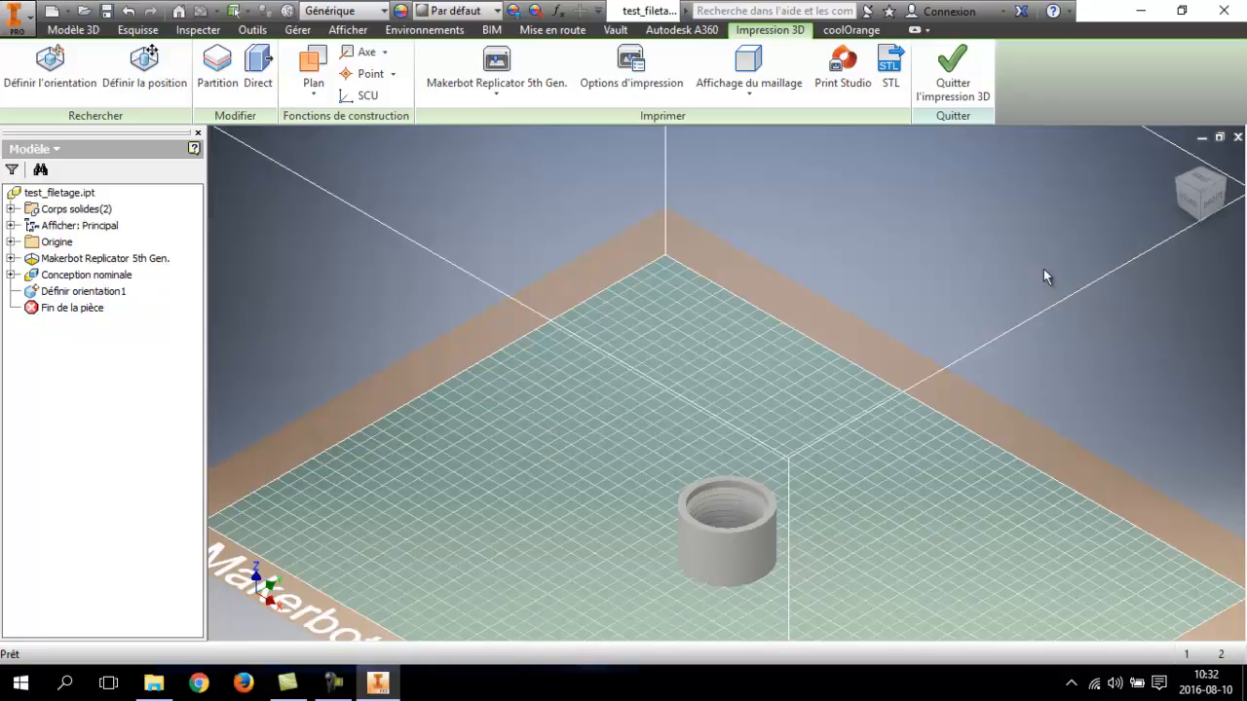
Export the oriented part as test_filetage.stl in the 3D_print folder and leave the Impression 3D environment
{"action": "left_click", "coordinate": [889, 77]}
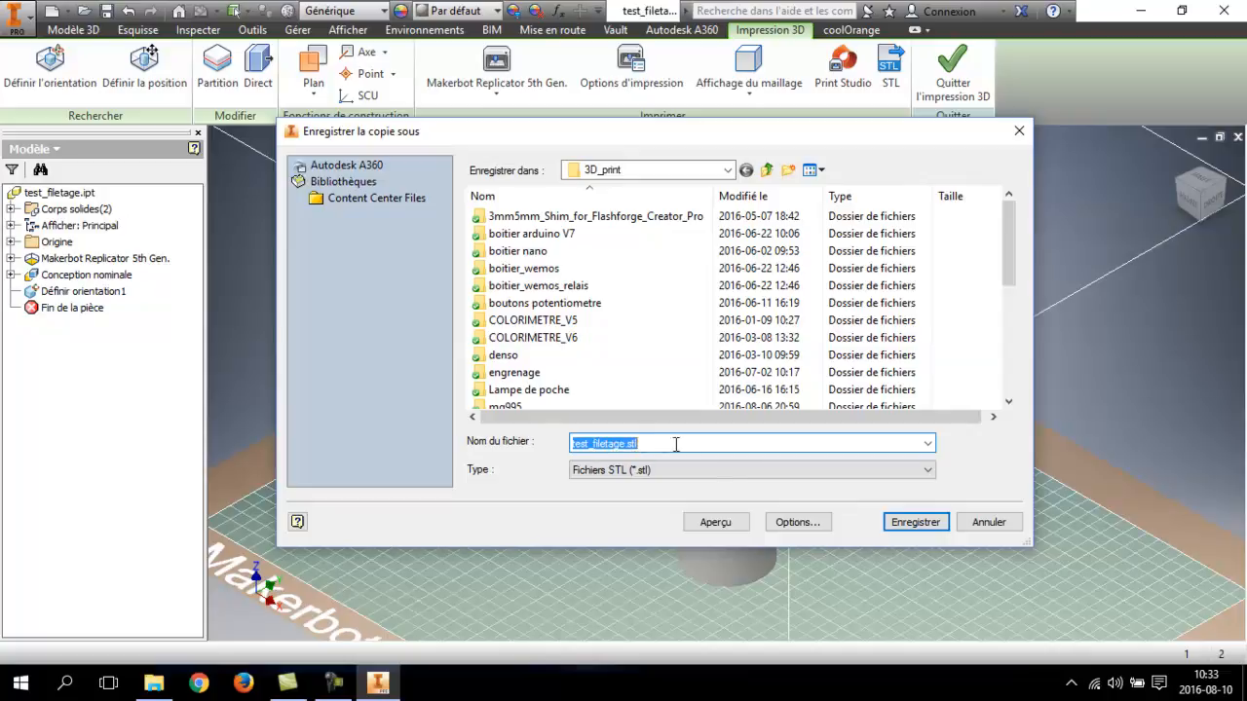
{"action": "left_click", "coordinate": [924, 526]}
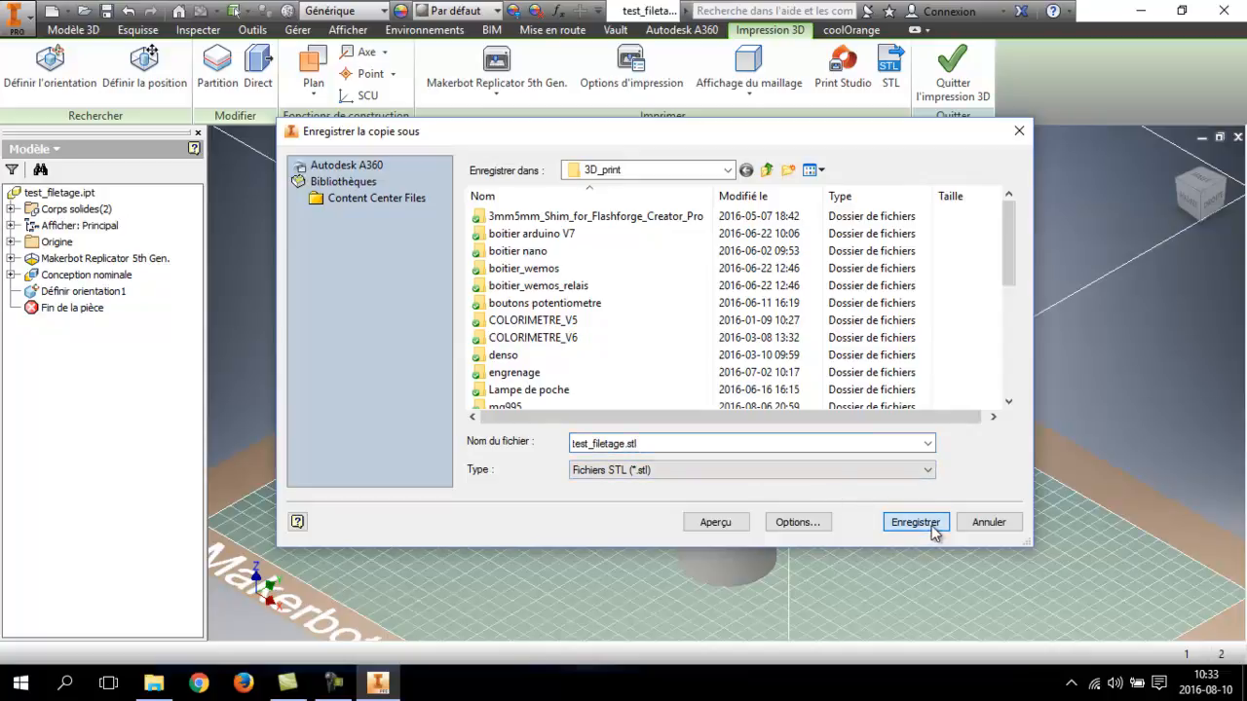
{"action": "left_click", "coordinate": [953, 76]}
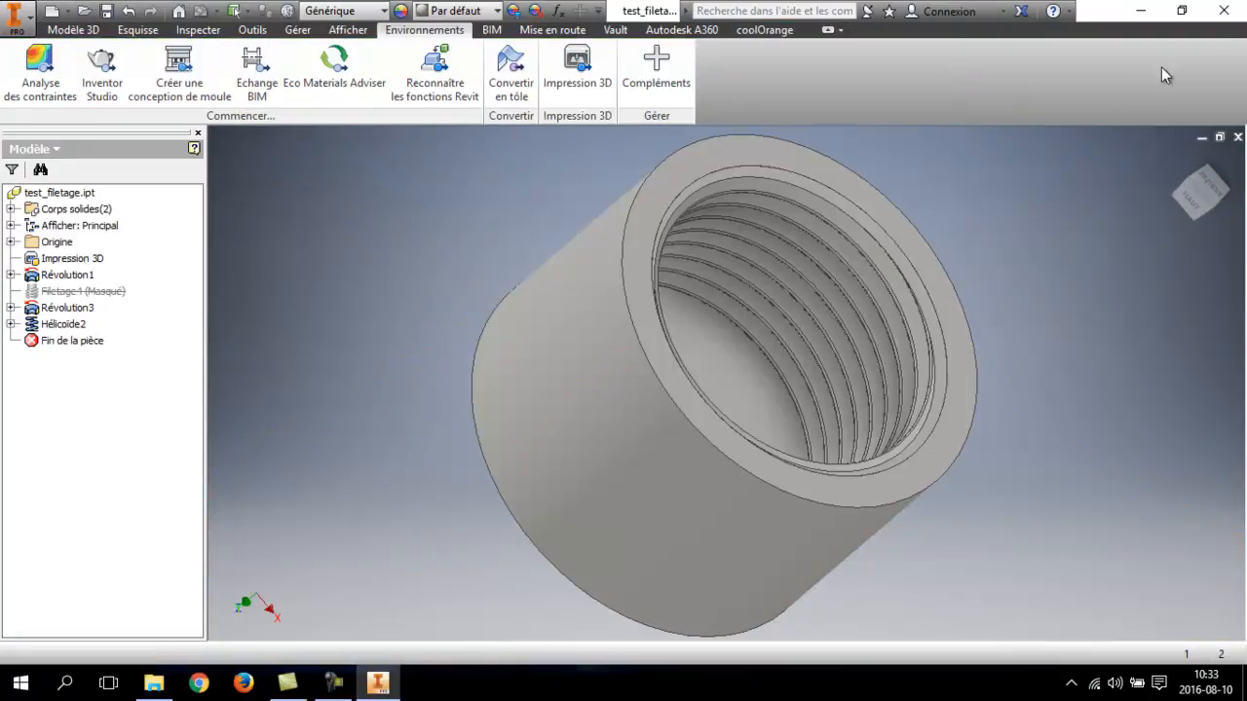
Close Inventor, saving the part's changes, and open test_filetage.stl from the 3D_print folder in Simplify3D
{"action": "left_click", "coordinate": [1223, 10]}
{"action": "left_click", "coordinate": [424, 382]}
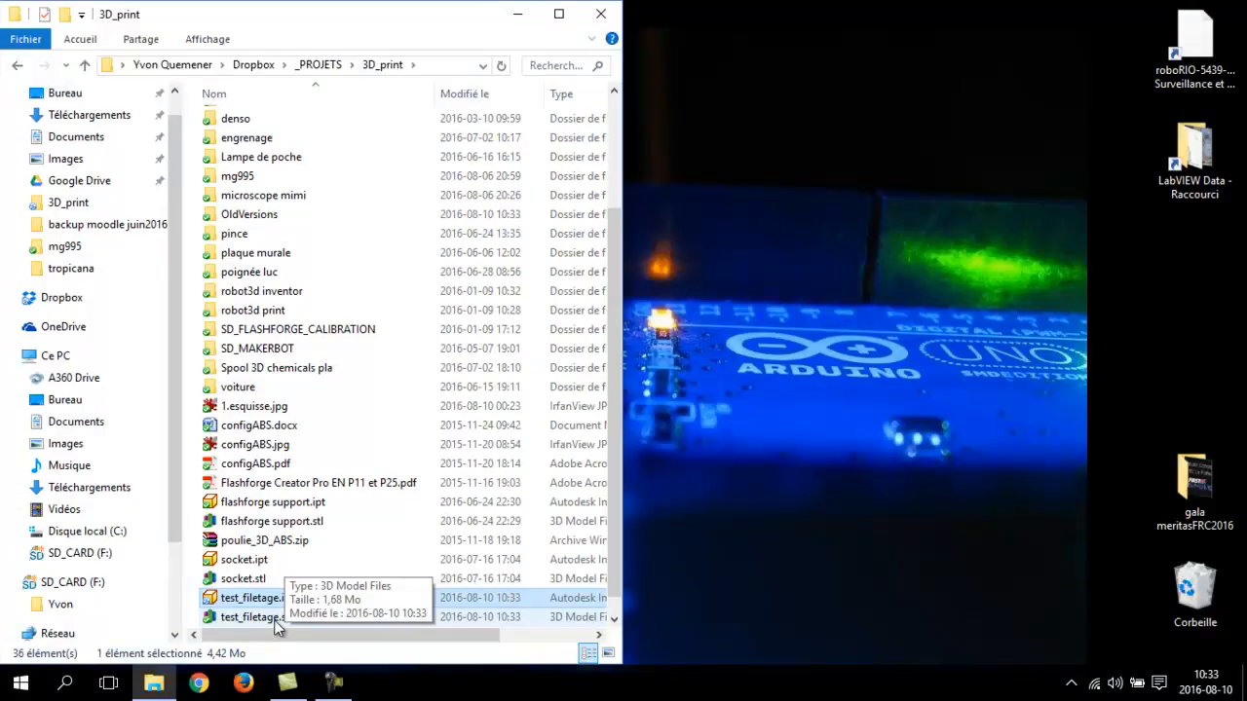
{"action": "left_click", "coordinate": [275, 620]}
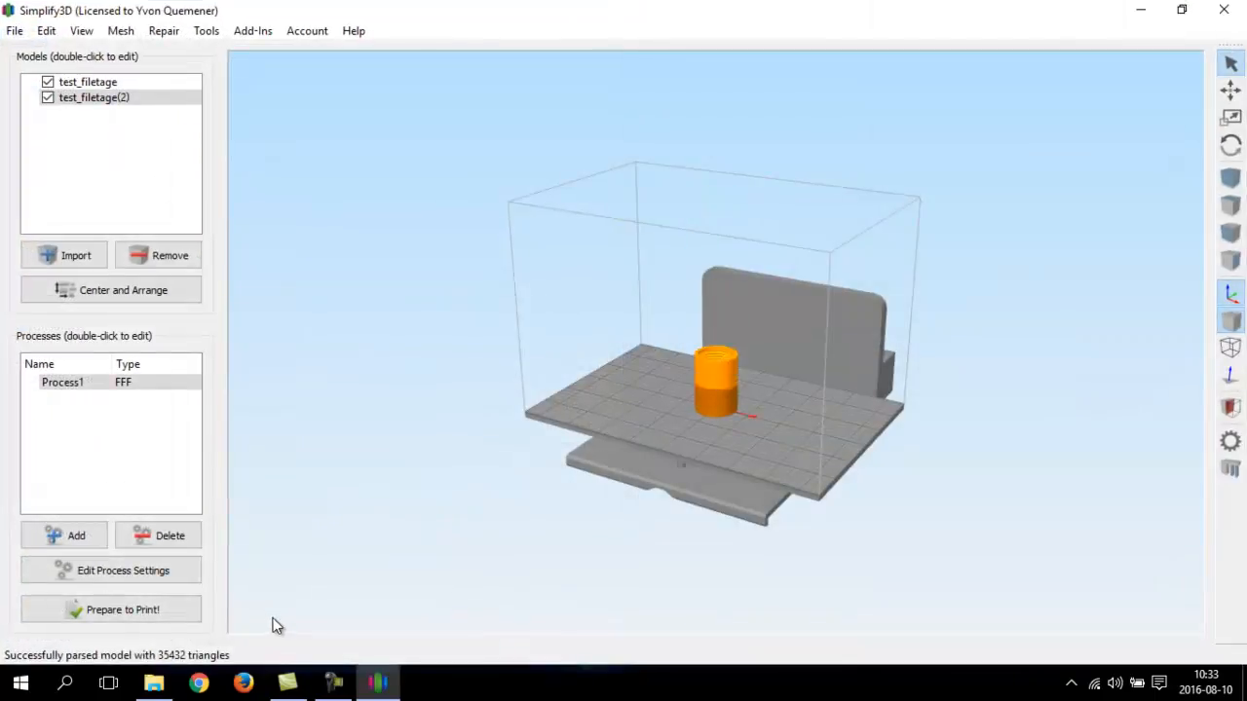
Remove the duplicate model test_filetage(2), and center and arrange the remaining model on the print bed
{"action": "left_click", "coordinate": [88, 83]}
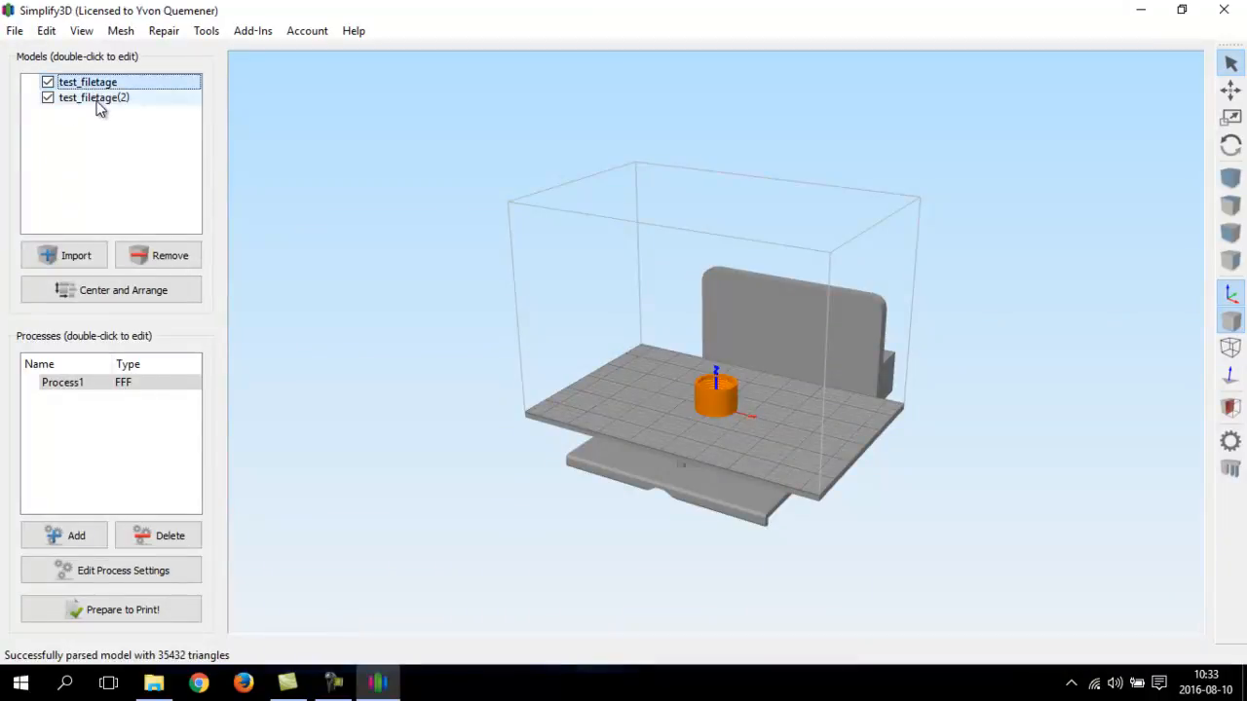
{"action": "left_click", "coordinate": [97, 100]}
{"action": "left_click", "coordinate": [159, 257]}
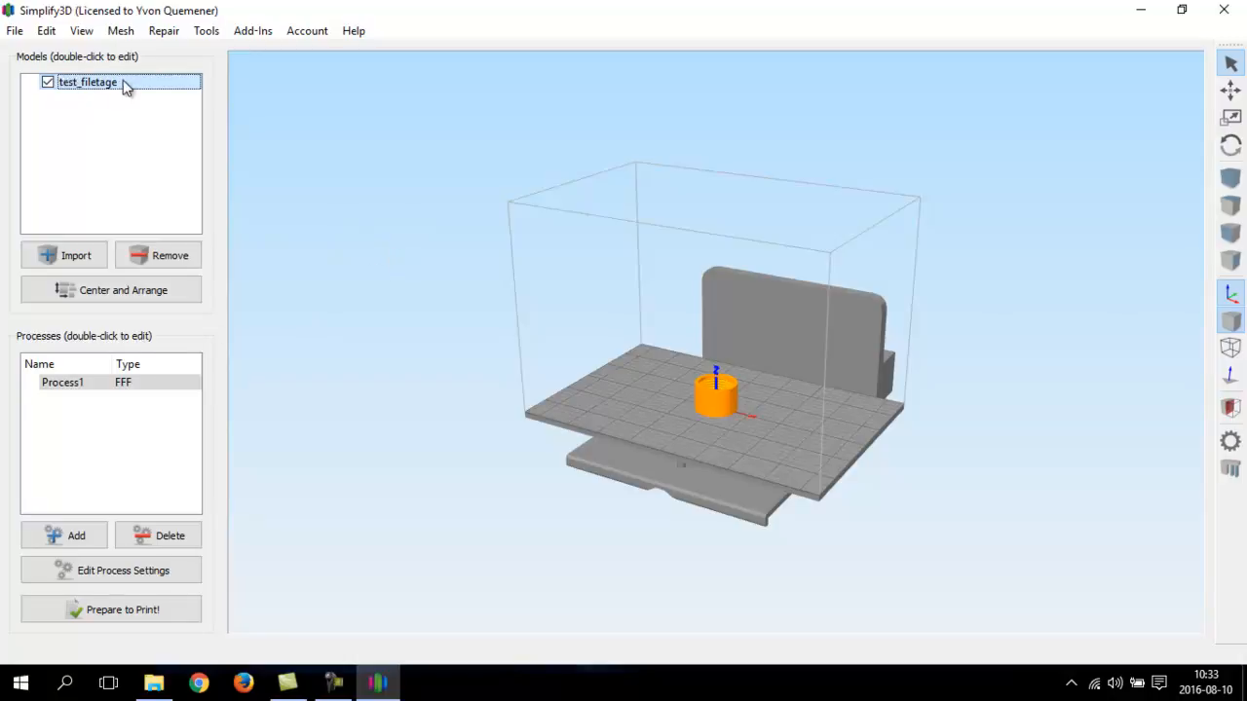
{"action": "left_click", "coordinate": [84, 295]}
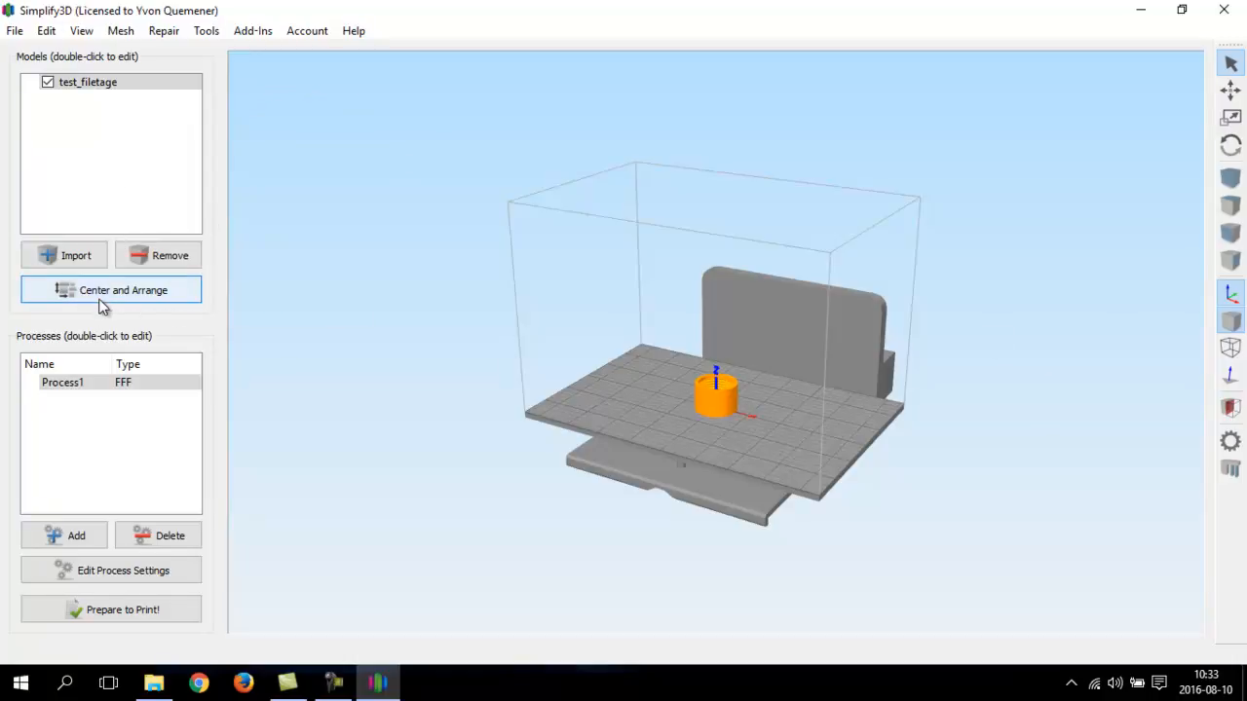
Open the settings of Process1 and choose PLA as the material, keeping Left Extruder Only and 100% infill
{"action": "double_click", "coordinate": [73, 386]}
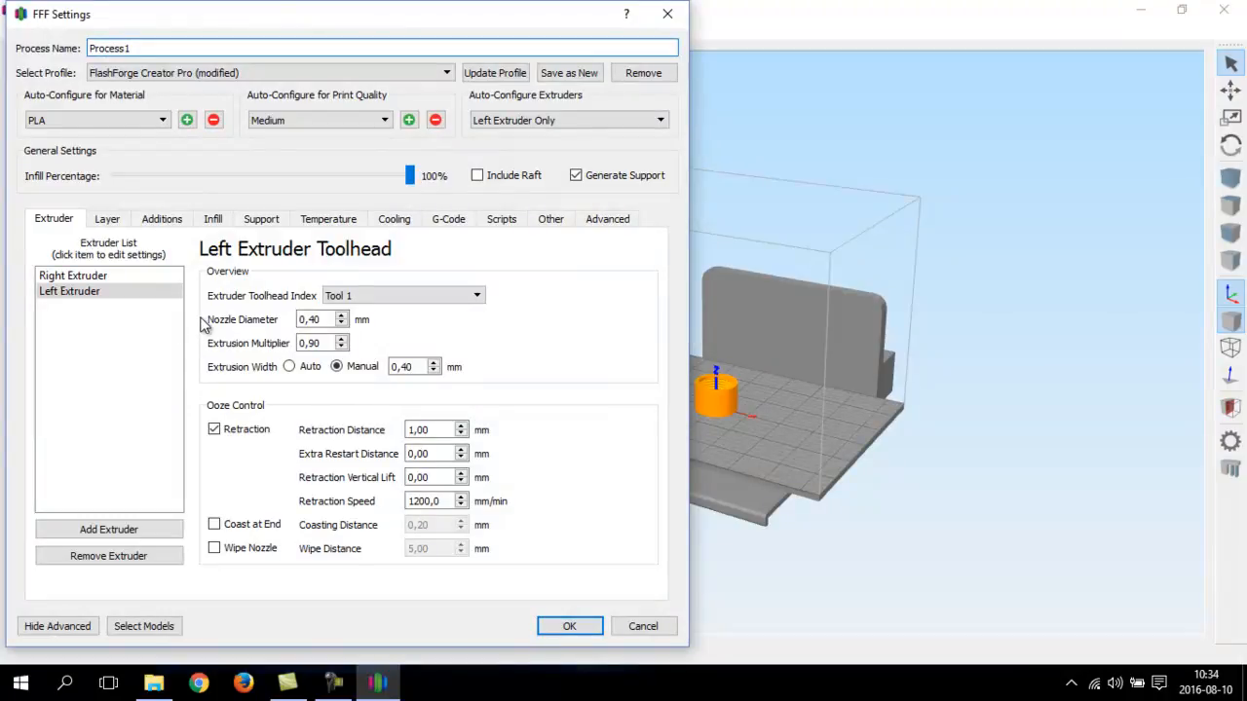
{"action": "left_click", "coordinate": [134, 124]}
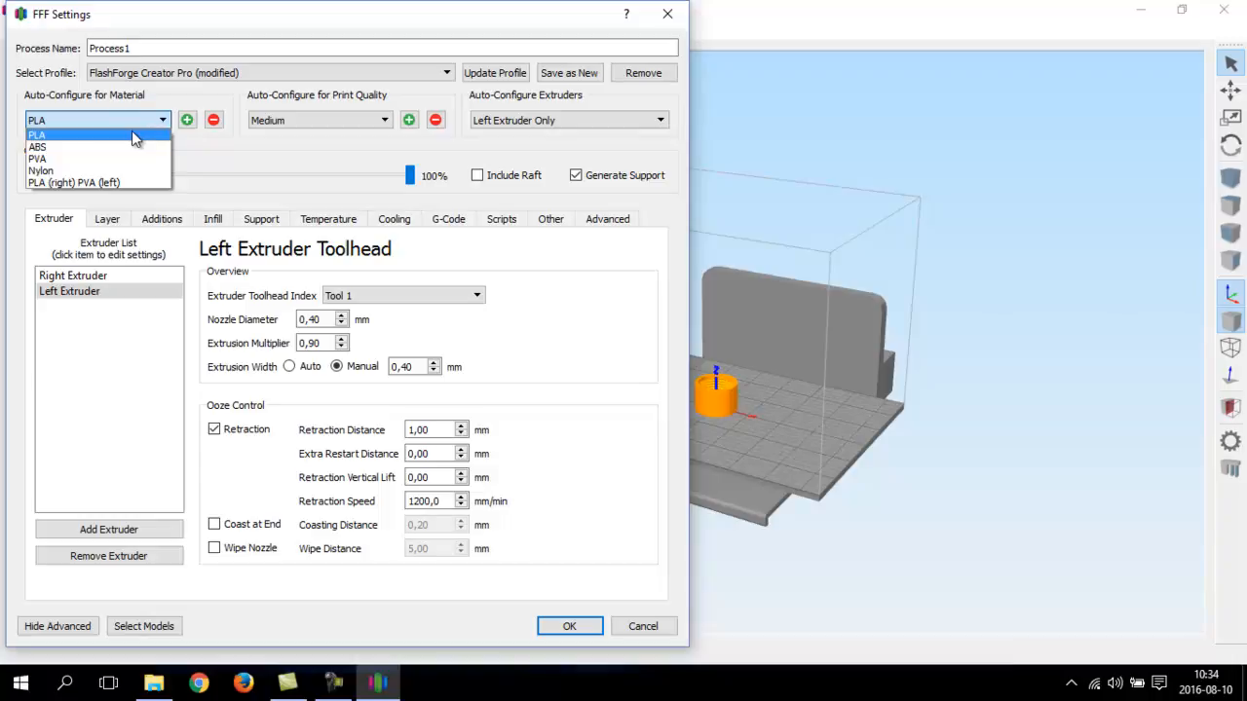
{"action": "left_click", "coordinate": [133, 135]}
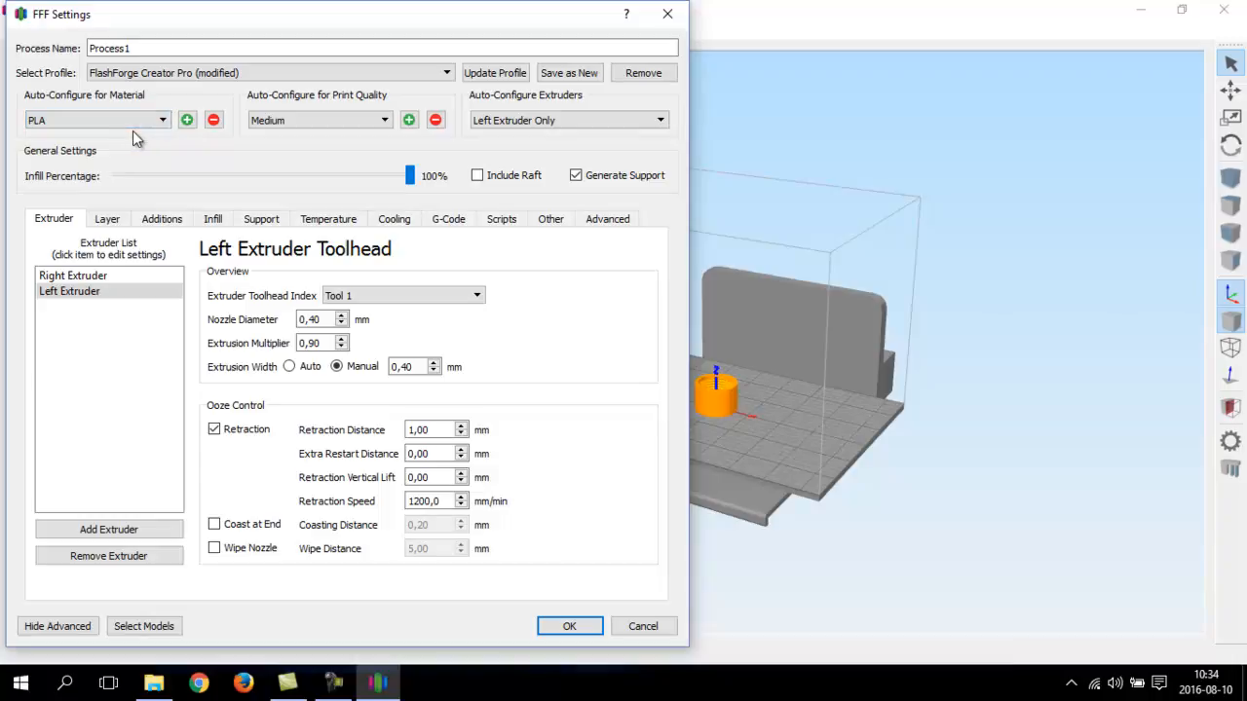
{"action": "left_click", "coordinate": [516, 120]}
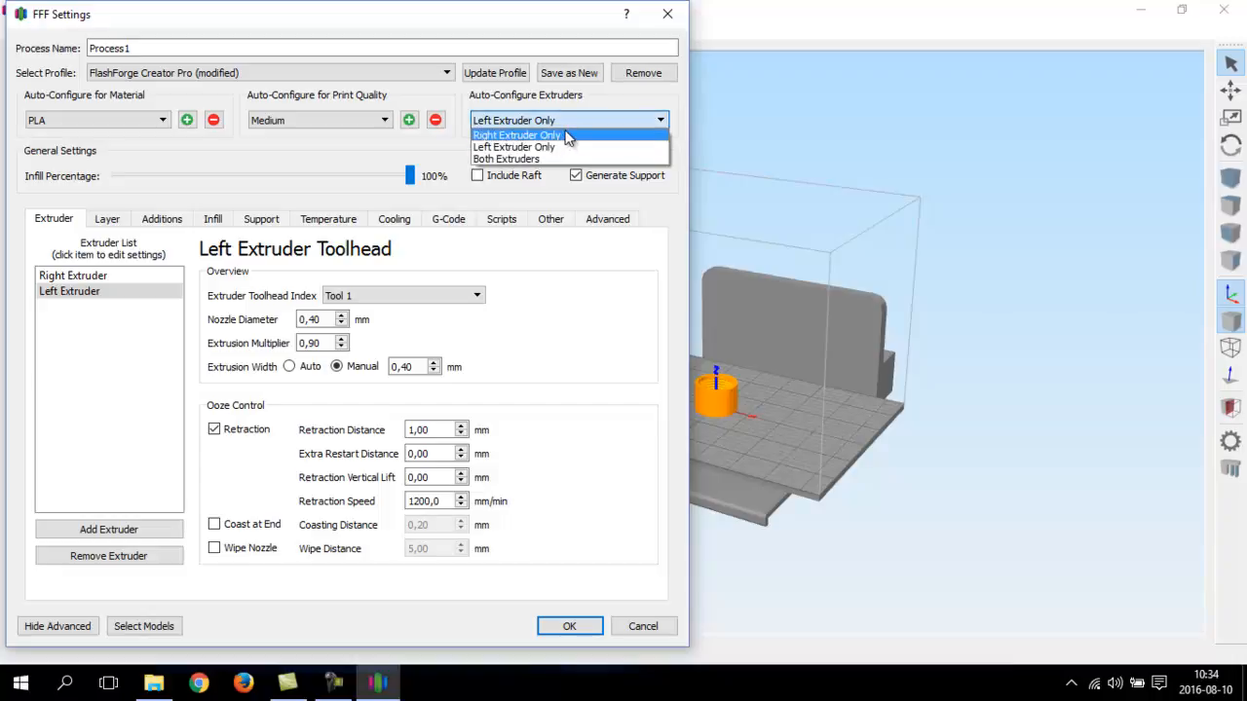
{"action": "left_click", "coordinate": [616, 271]}
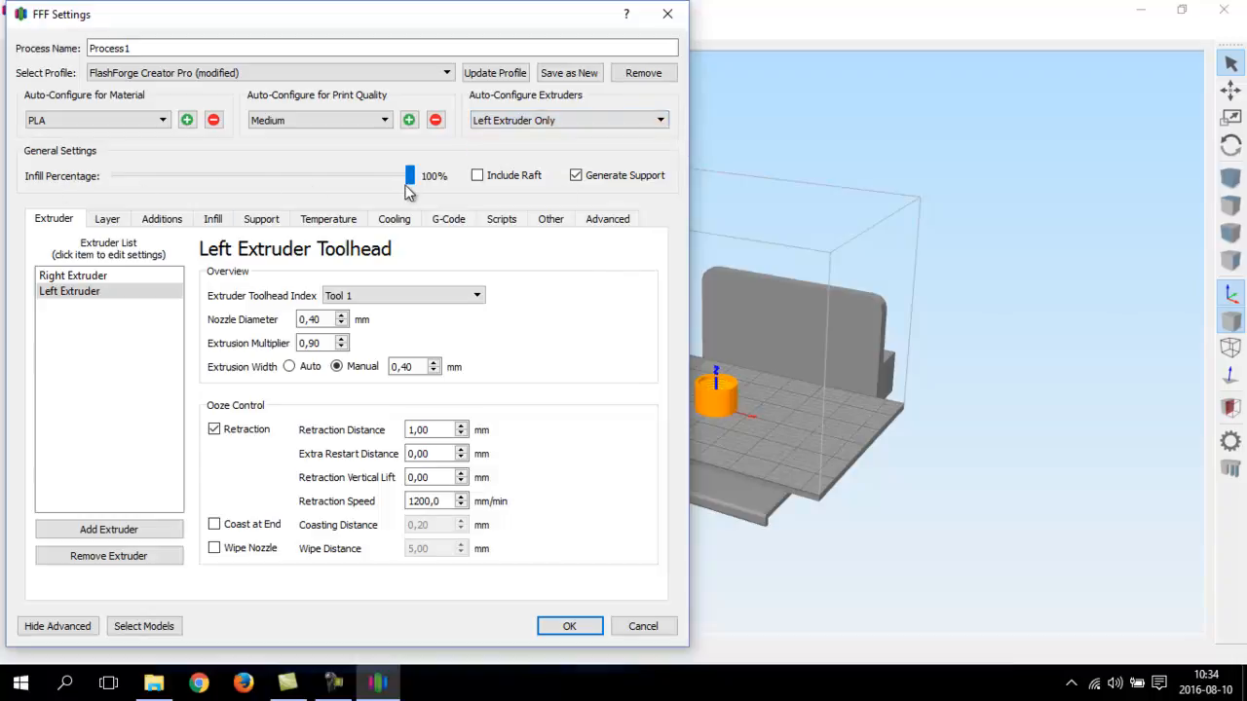
{"action": "mouse_move", "coordinate": [409, 185]}
{"action": "left_mouse_down"}
{"action": "mouse_move", "coordinate": [163, 182]}
{"action": "mouse_move", "coordinate": [429, 183]}
{"action": "left_mouse_up"}
Examine Process1's layer, additions, infill, support, left extruder and bed temperature, cooling, G-code, script, speed, filament and advanced settings
{"action": "left_click", "coordinate": [107, 220]}
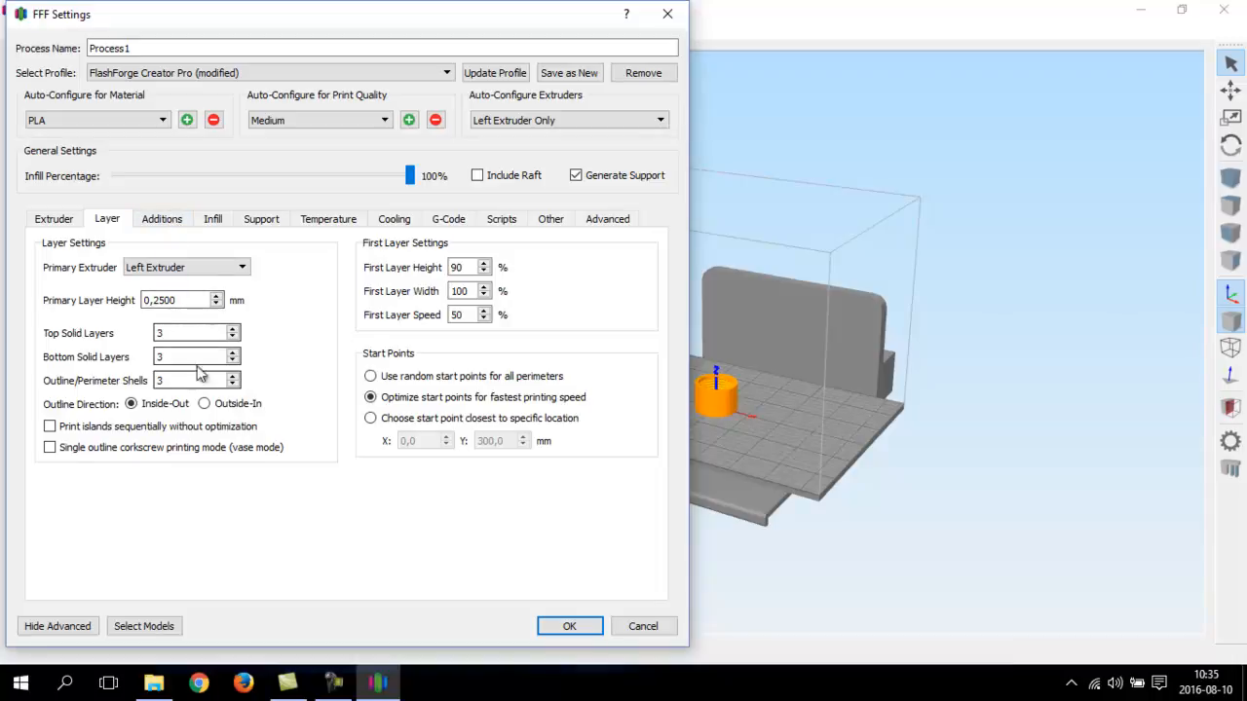
{"action": "left_click", "coordinate": [175, 222]}
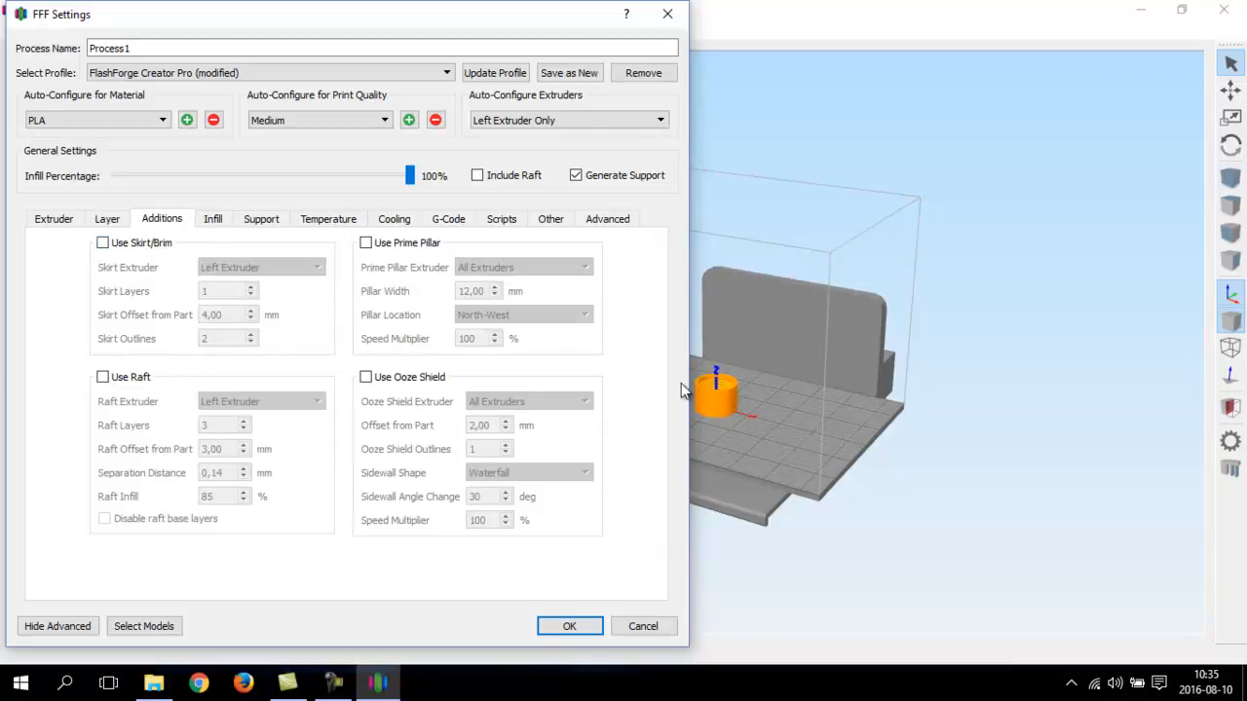
{"action": "left_click", "coordinate": [214, 220]}
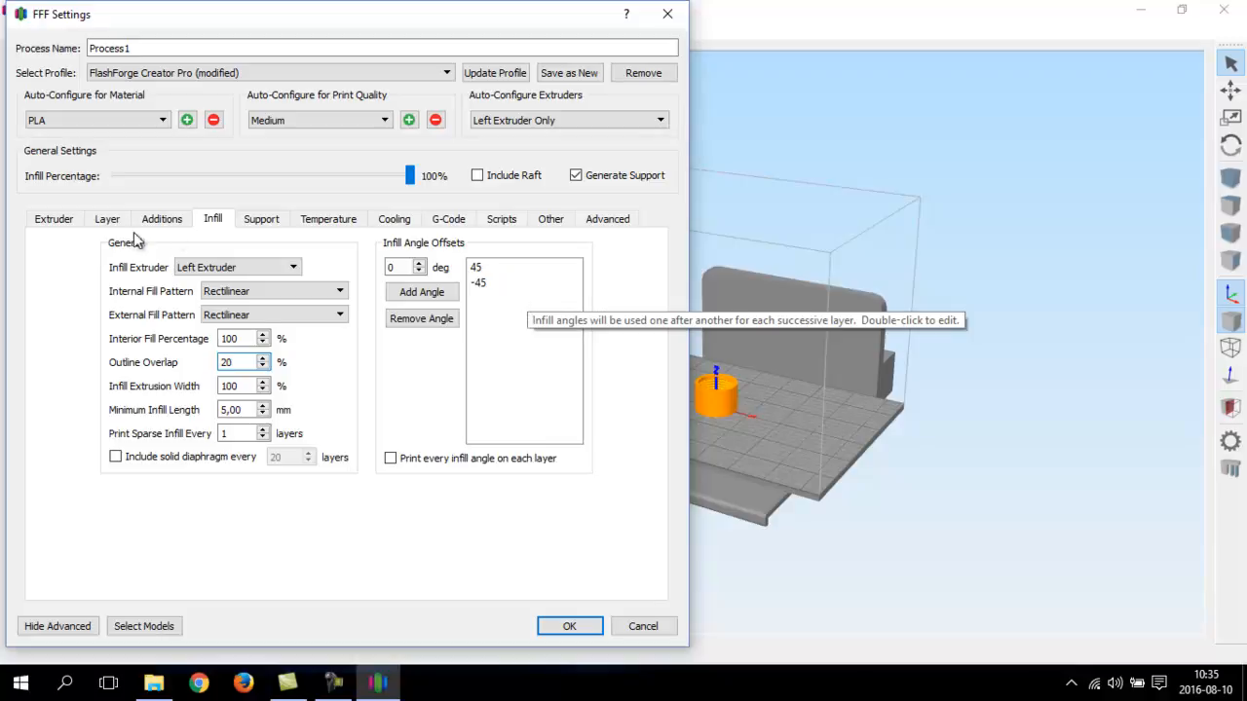
{"action": "left_click", "coordinate": [263, 218]}
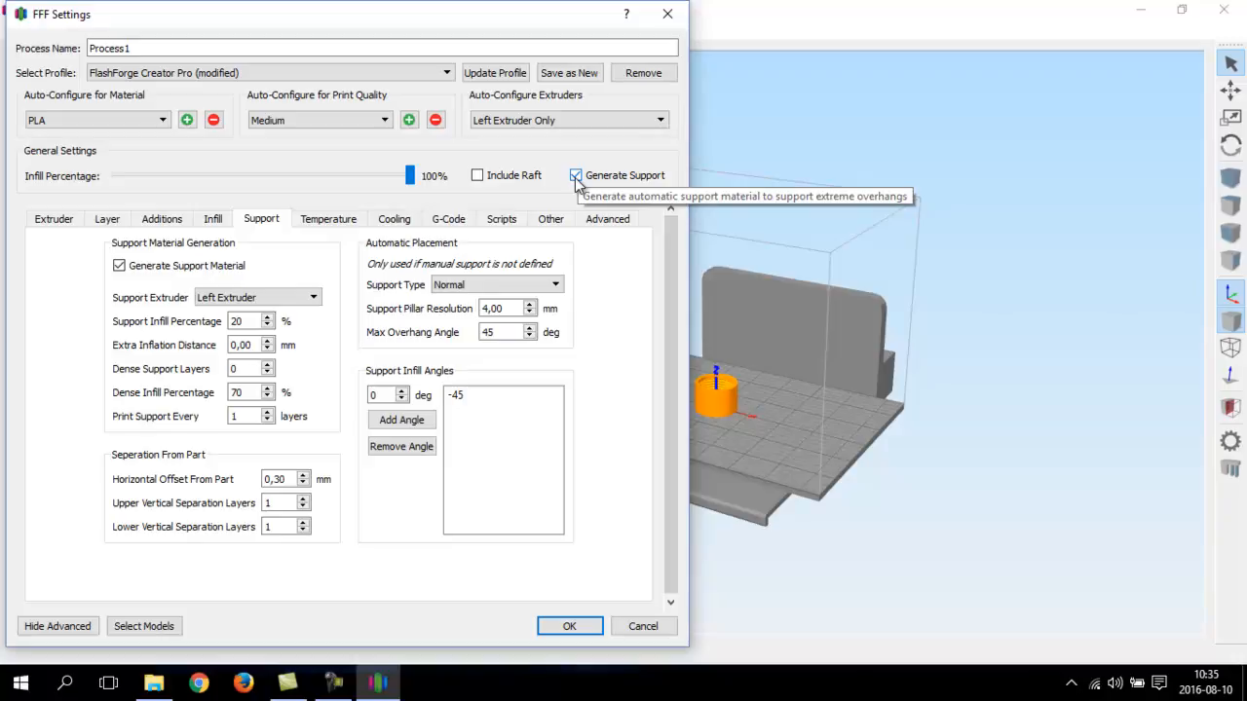
{"action": "left_click", "coordinate": [306, 221]}
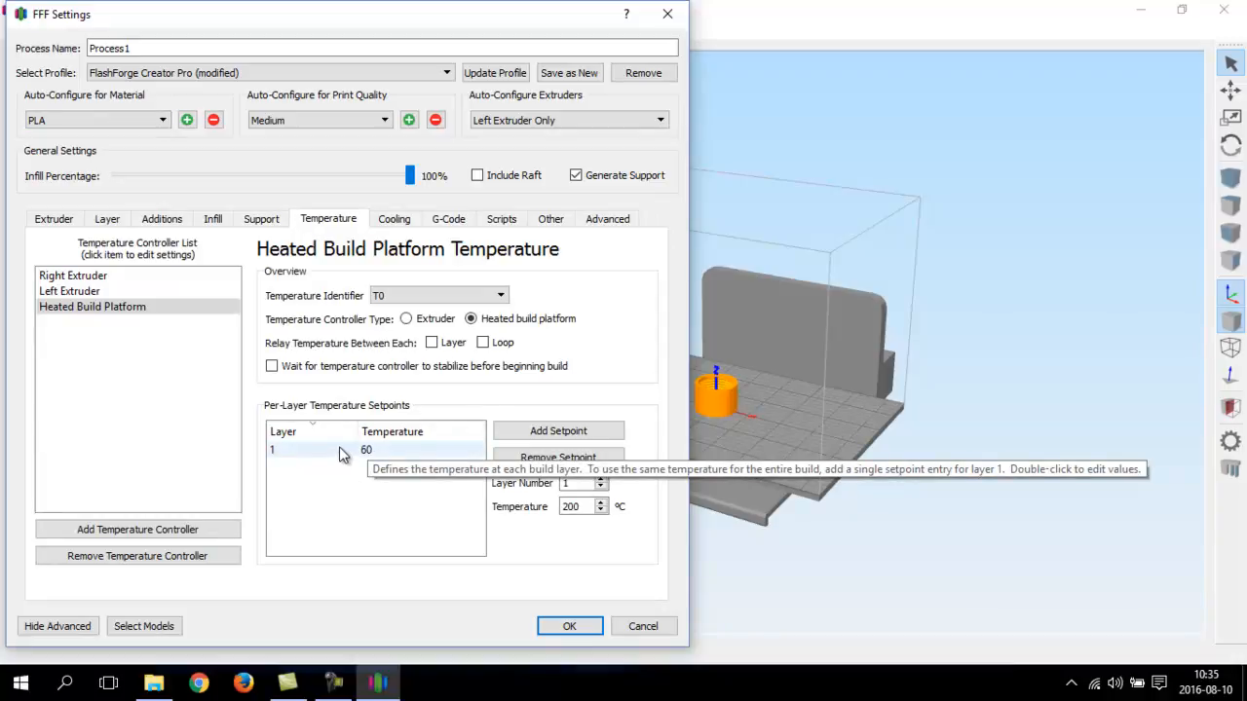
{"action": "left_click", "coordinate": [84, 291]}
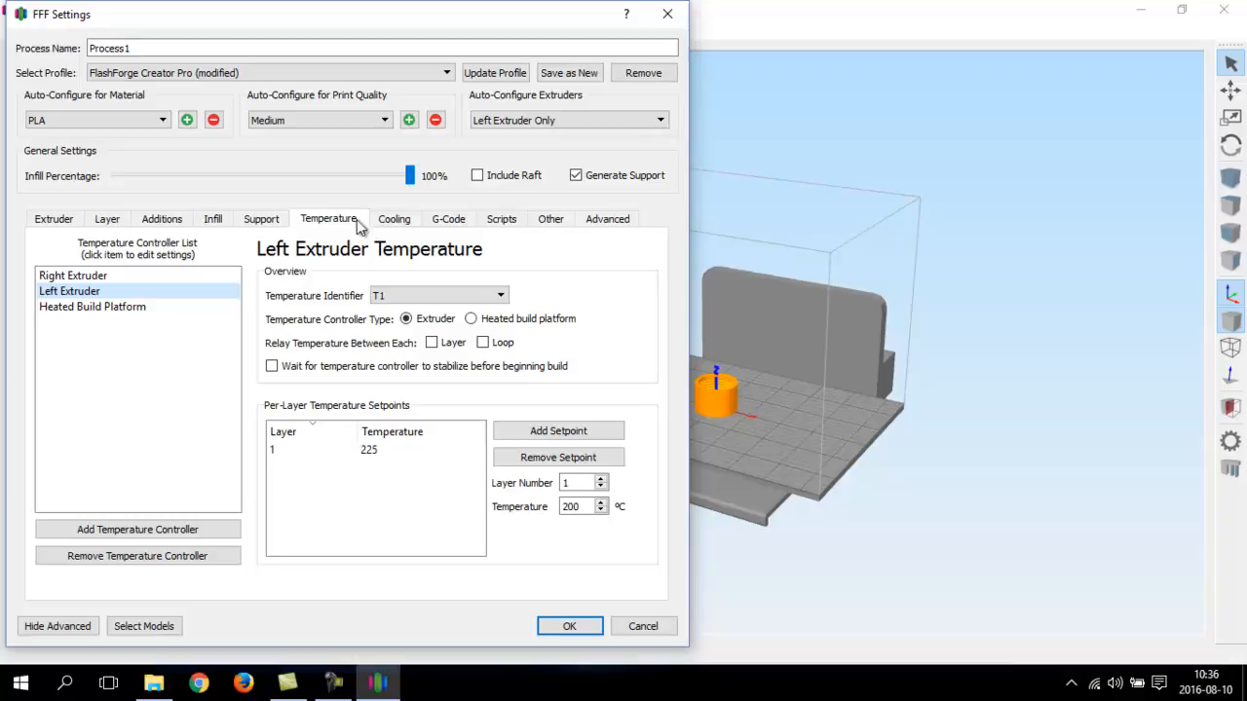
{"action": "left_click", "coordinate": [395, 219]}
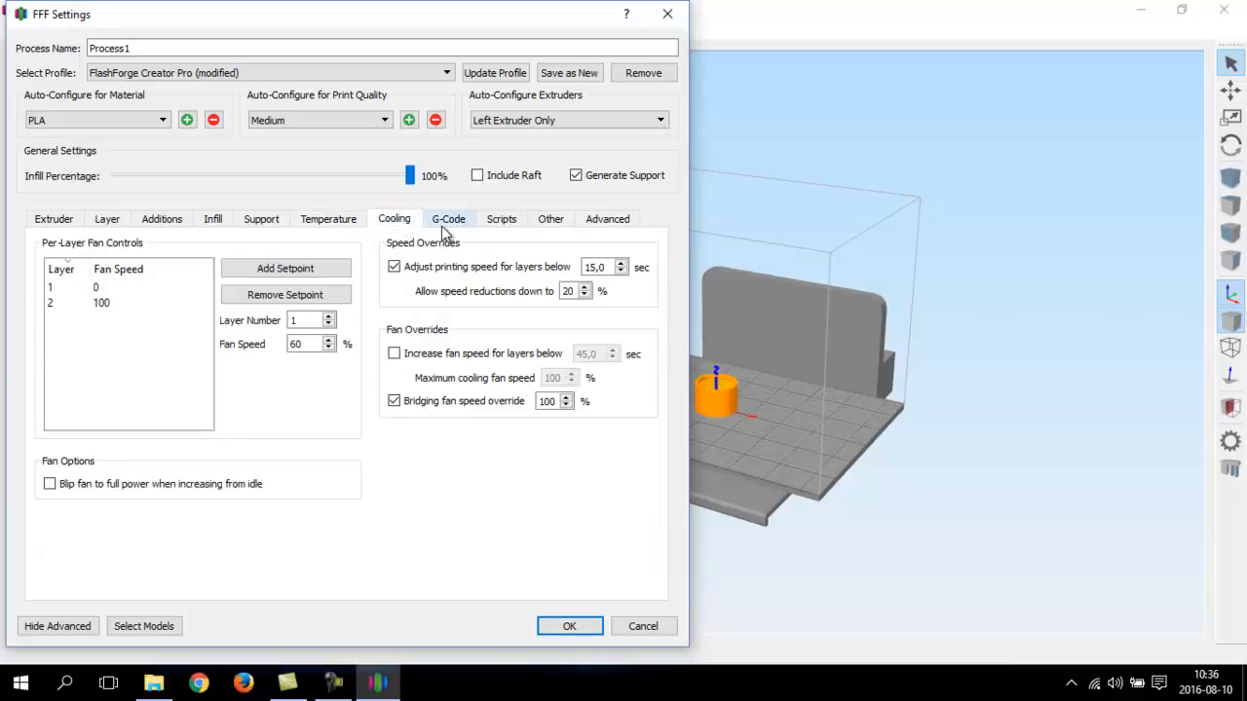
{"action": "left_click", "coordinate": [448, 222]}
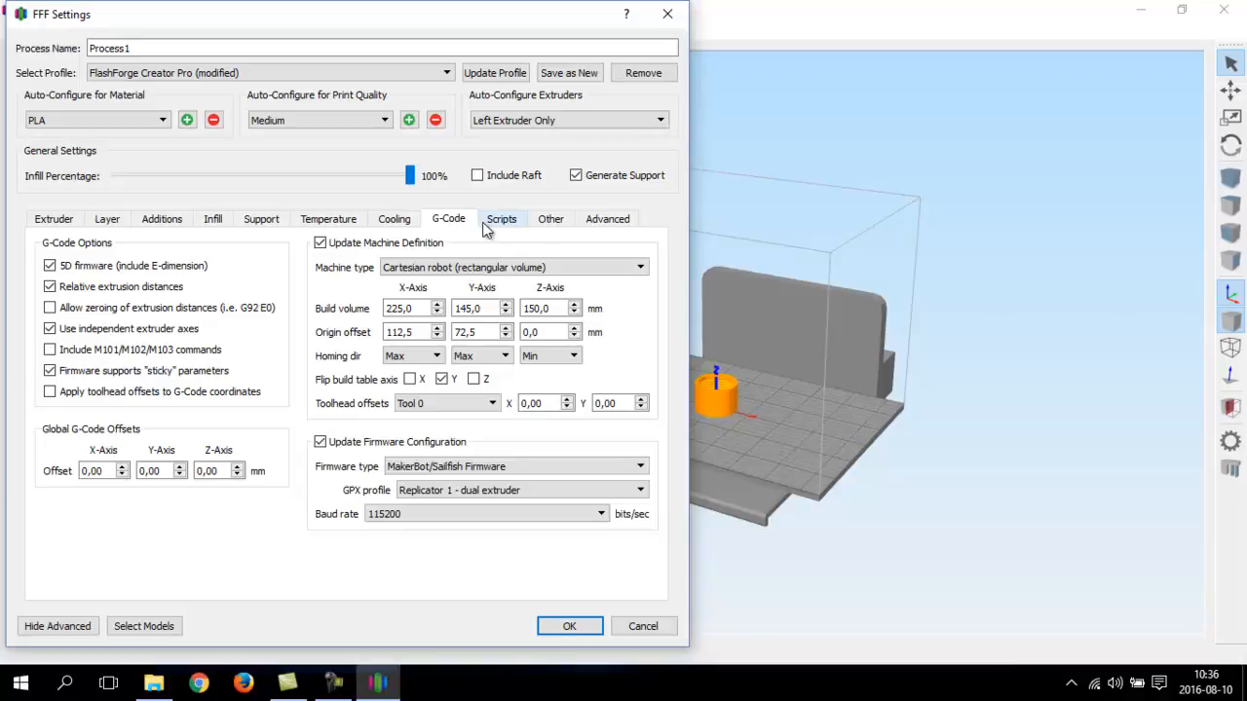
{"action": "left_click", "coordinate": [490, 223]}
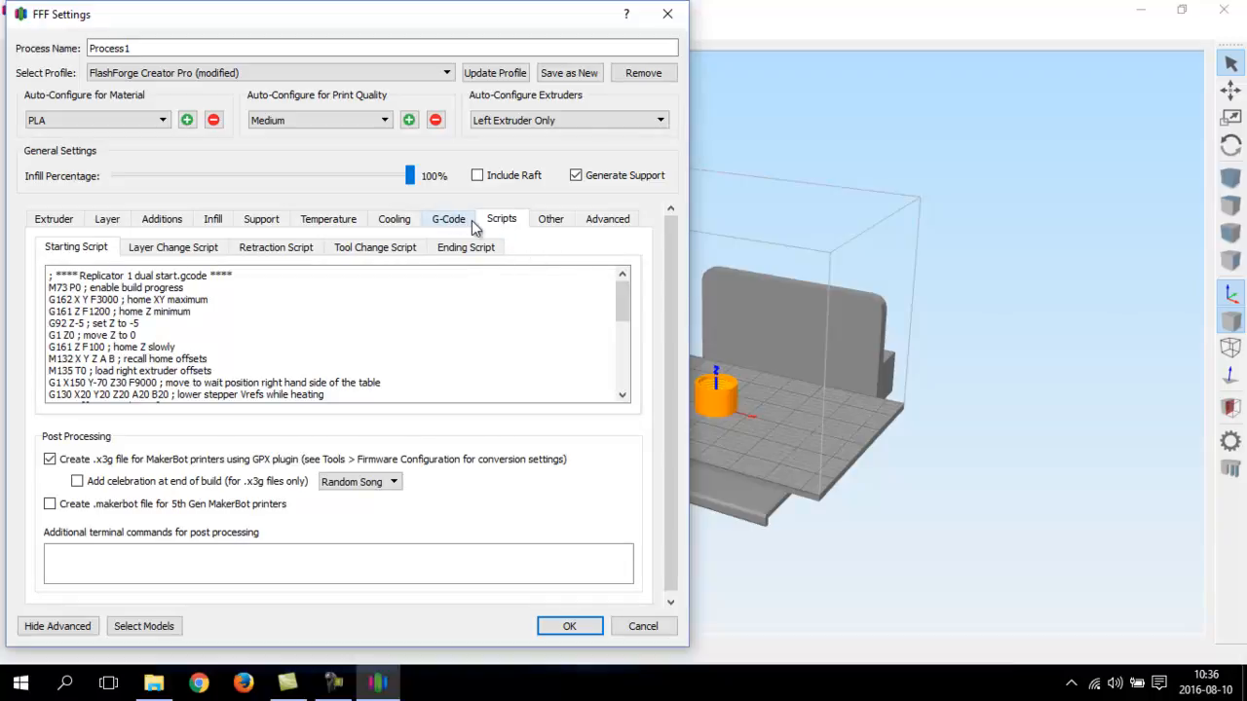
{"action": "left_click", "coordinate": [550, 222]}
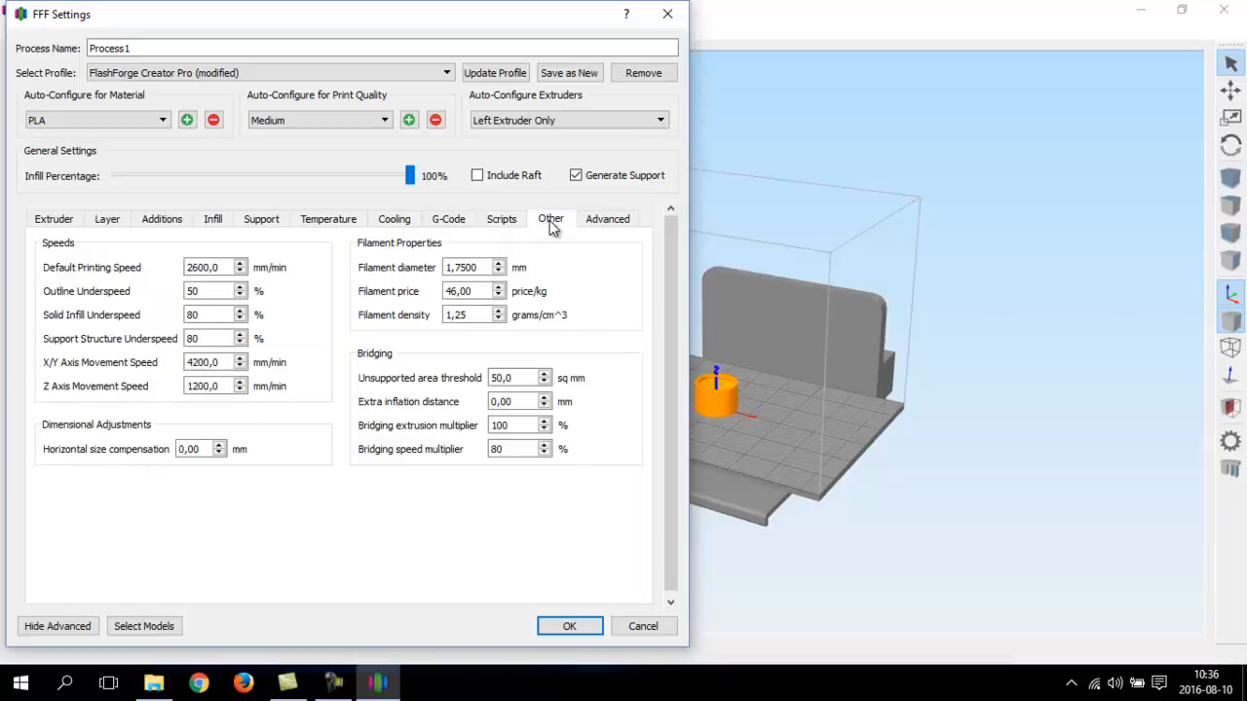
{"action": "scroll", "coordinate": [550, 222], "scroll_direction": "down", "scroll_amount": 1}
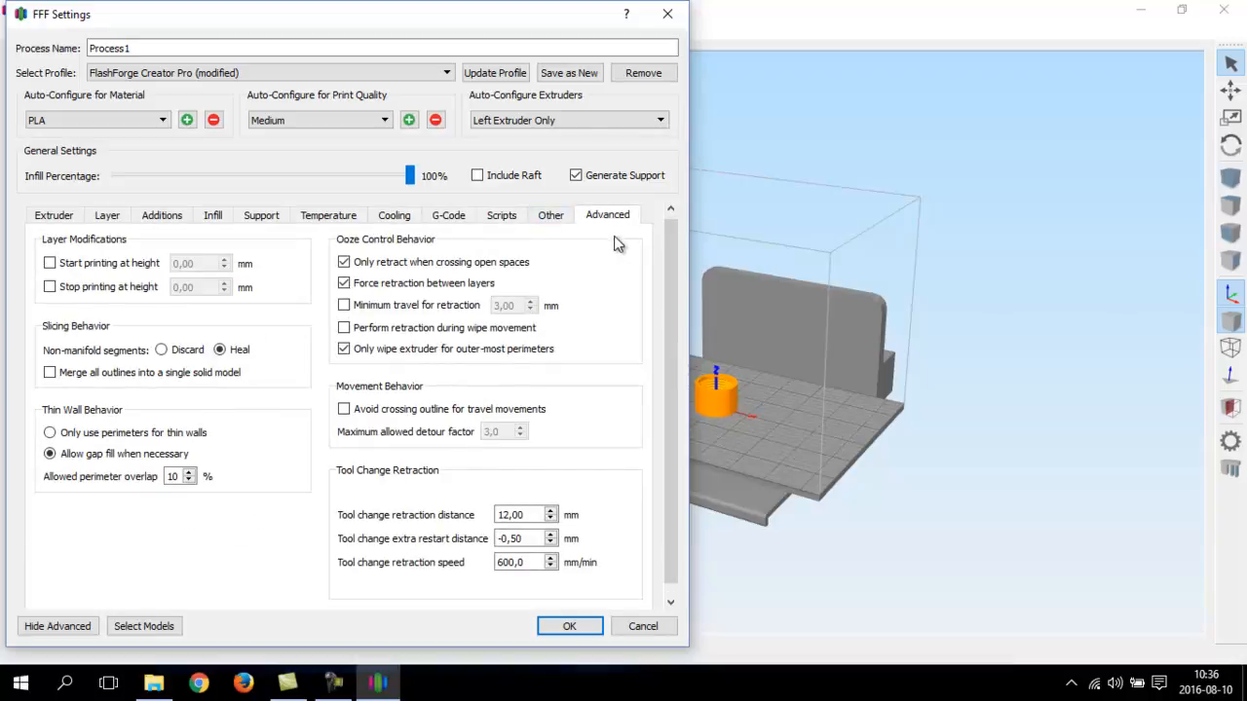
Accept the settings of Process1 and prepare the model for printing to generate its toolpath preview
{"action": "left_click", "coordinate": [573, 626]}
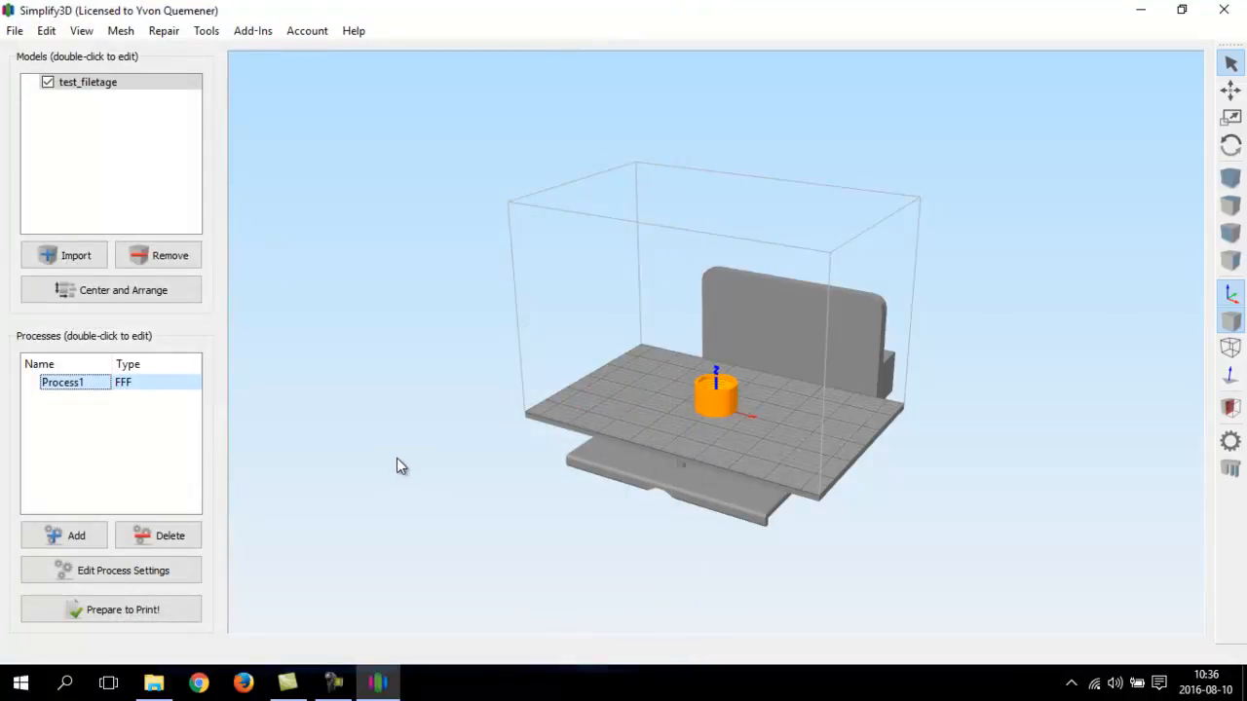
{"action": "left_click", "coordinate": [108, 611]}
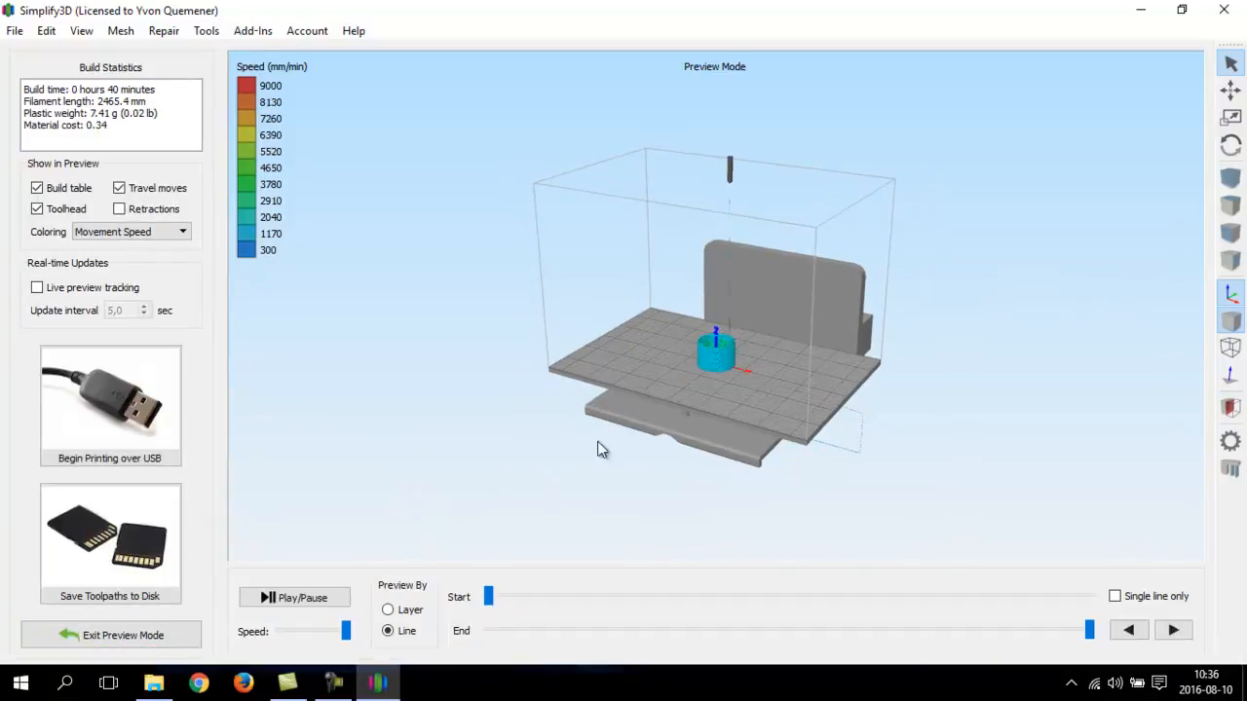
Inspect the toolpath preview of the threaded part up close, going from its first layers to about three quarters of the print
{"action": "scroll", "coordinate": [757, 561], "scroll_direction": "up", "scroll_amount": 10}
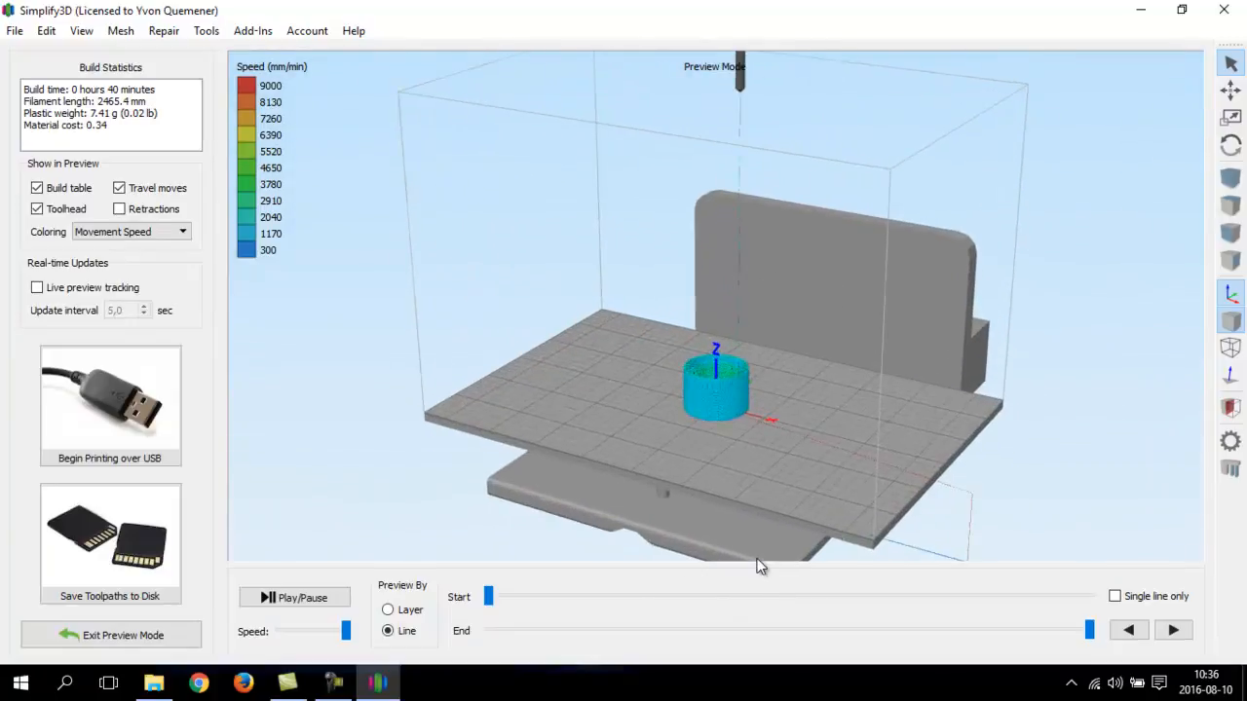
{"action": "left_click_drag", "start_coordinate": [661, 458], "coordinate": [584, 423]}
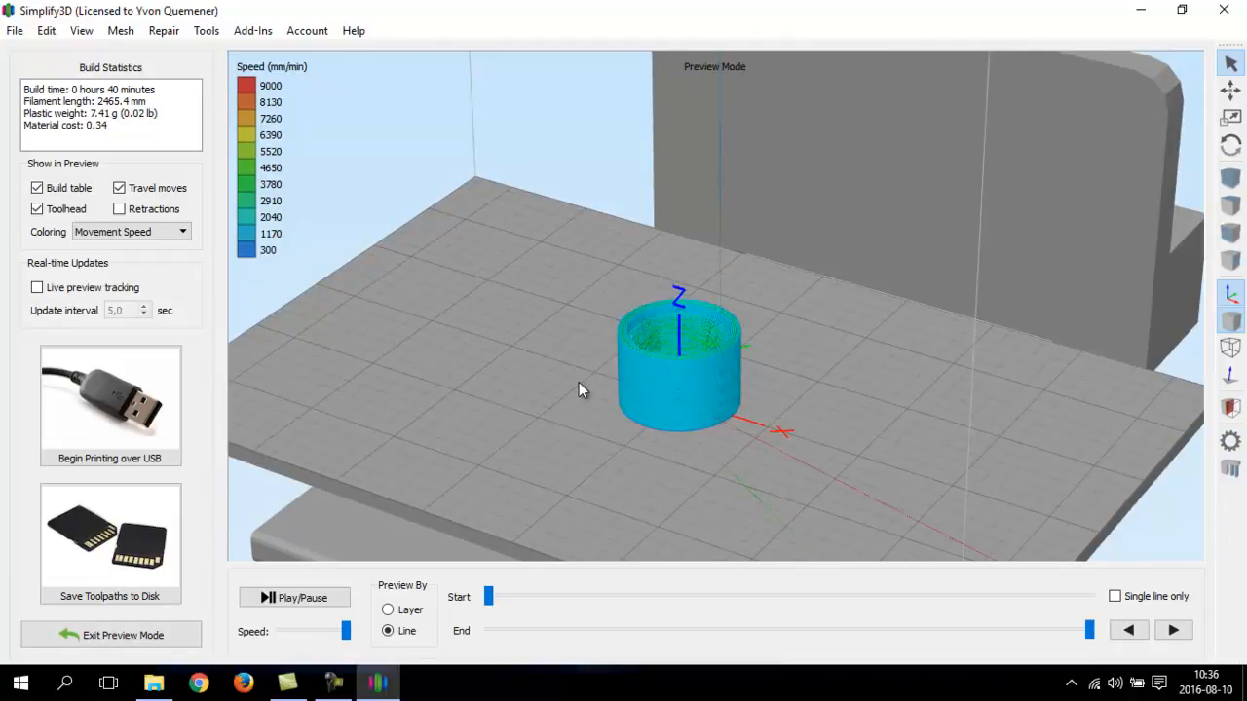
{"action": "left_click_drag", "start_coordinate": [1091, 630], "coordinate": [516, 634]}
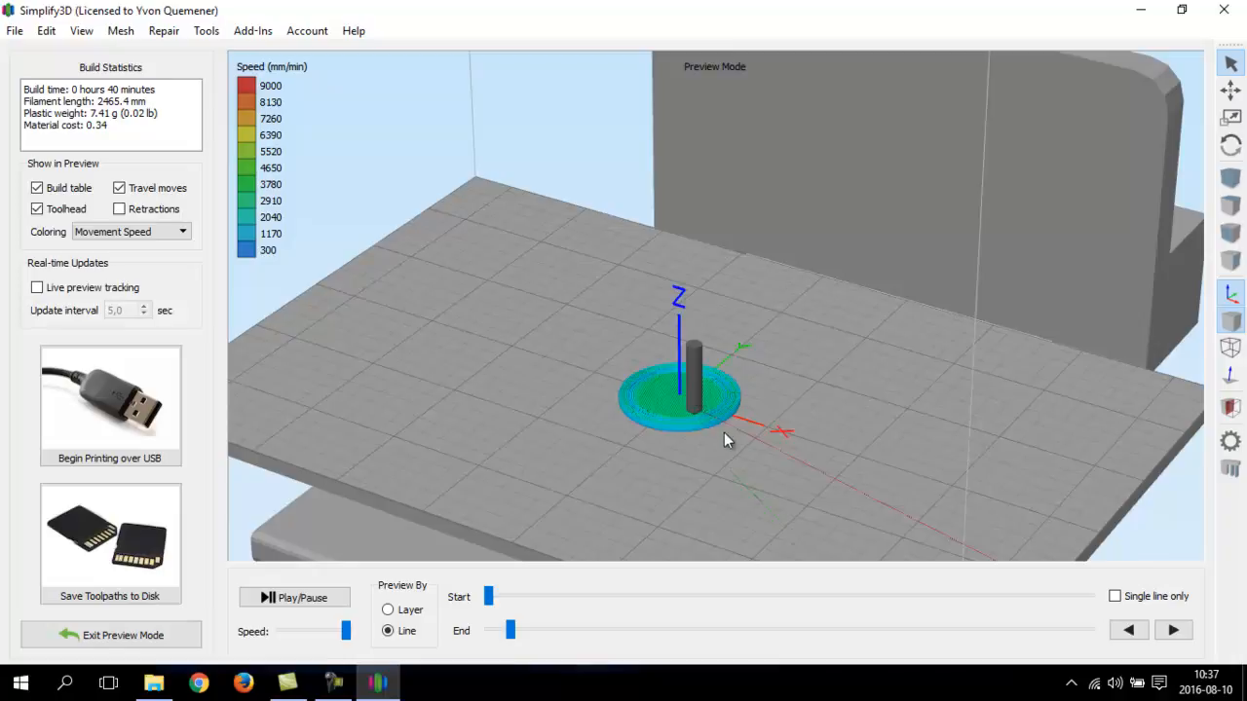
{"action": "scroll", "coordinate": [668, 418], "scroll_direction": "up", "scroll_amount": 5}
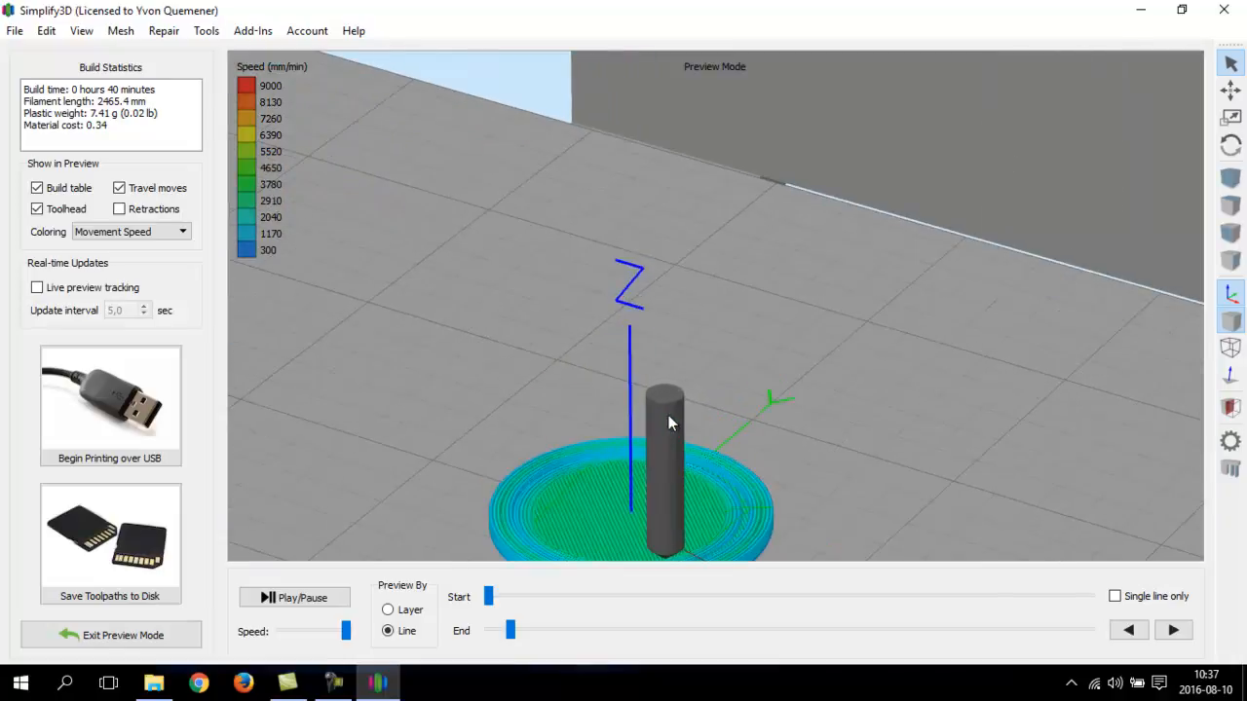
{"action": "left_click_drag", "start_coordinate": [792, 456], "coordinate": [806, 521]}
{"action": "right_click_drag", "start_coordinate": [806, 521], "coordinate": [823, 366]}
{"action": "left_click_drag", "start_coordinate": [509, 630], "coordinate": [970, 642]}
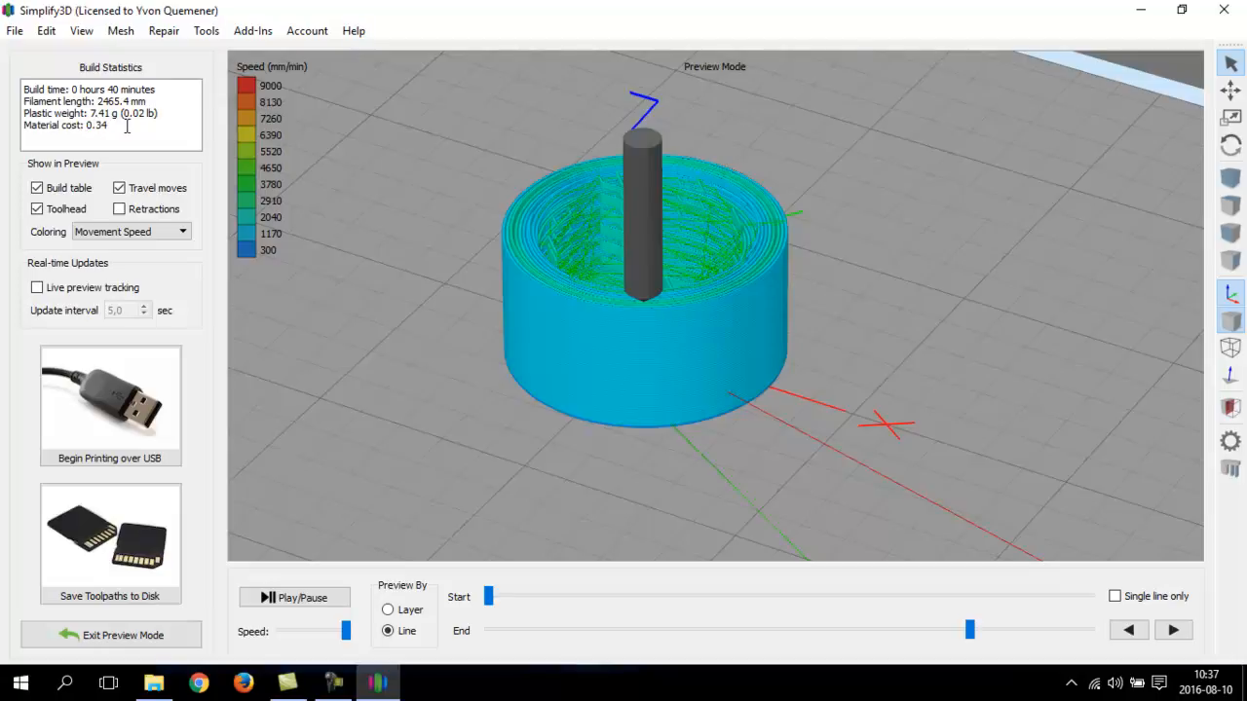
Save the toolpaths as test_filetage.gcode on SD_CARD (F:) and close Simplify3D
{"action": "left_click", "coordinate": [97, 581]}
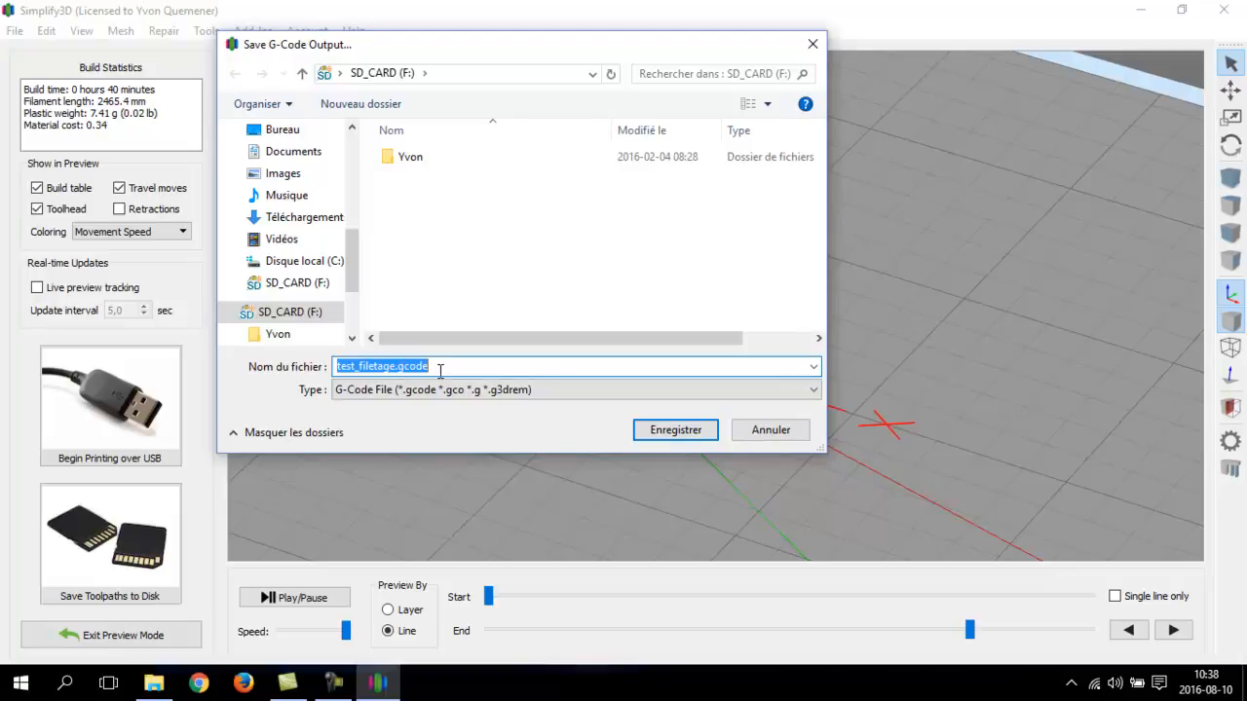
{"action": "left_click", "coordinate": [674, 430]}
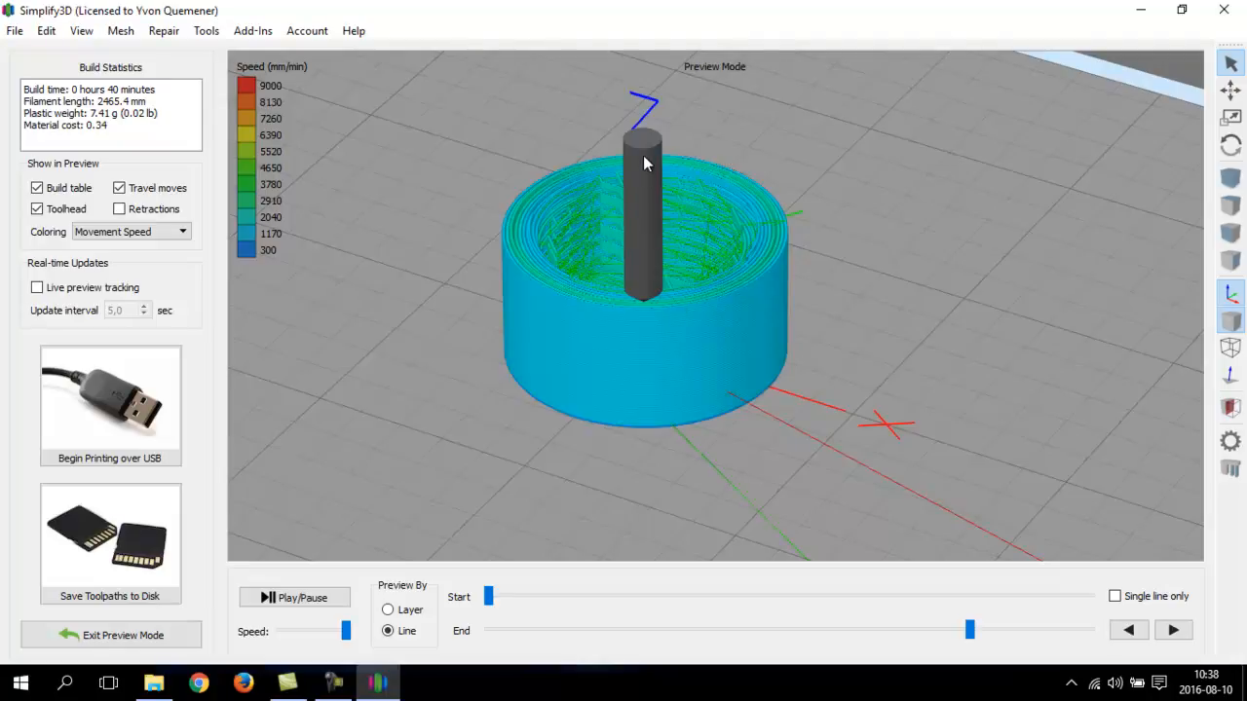
{"action": "scroll", "coordinate": [640, 244], "scroll_direction": "up", "scroll_amount": 2}
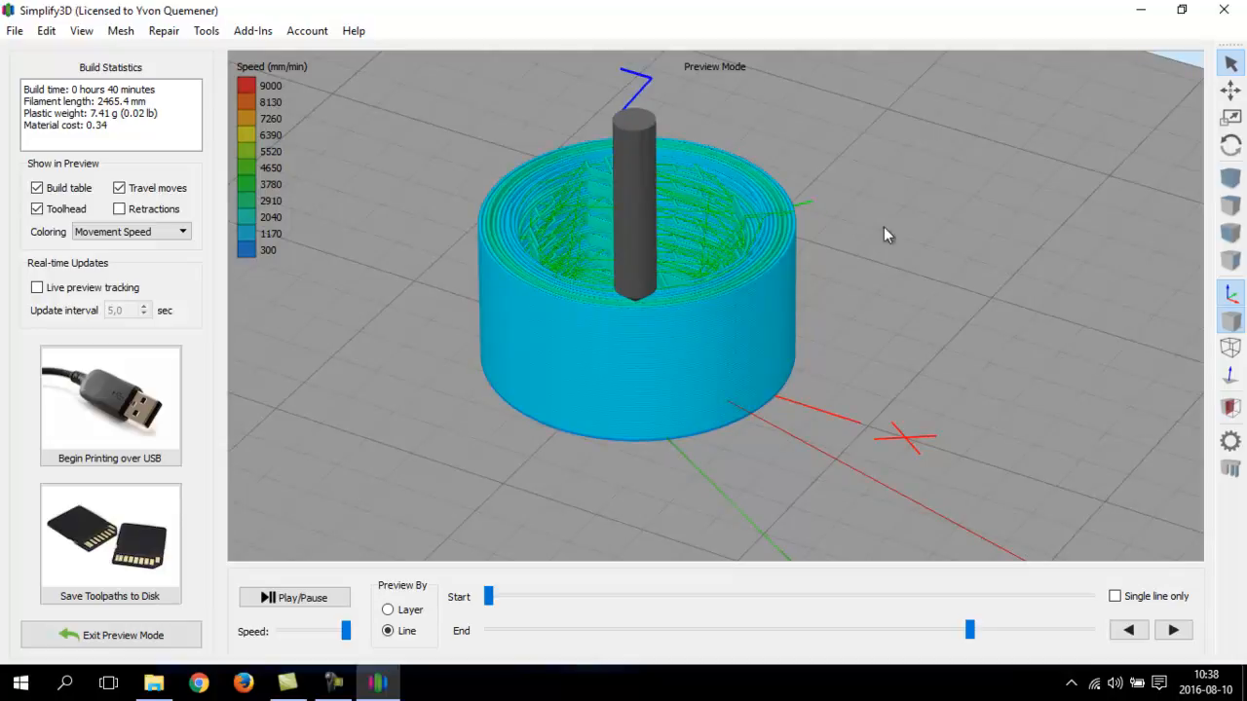
{"action": "left_click", "coordinate": [1224, 10]}
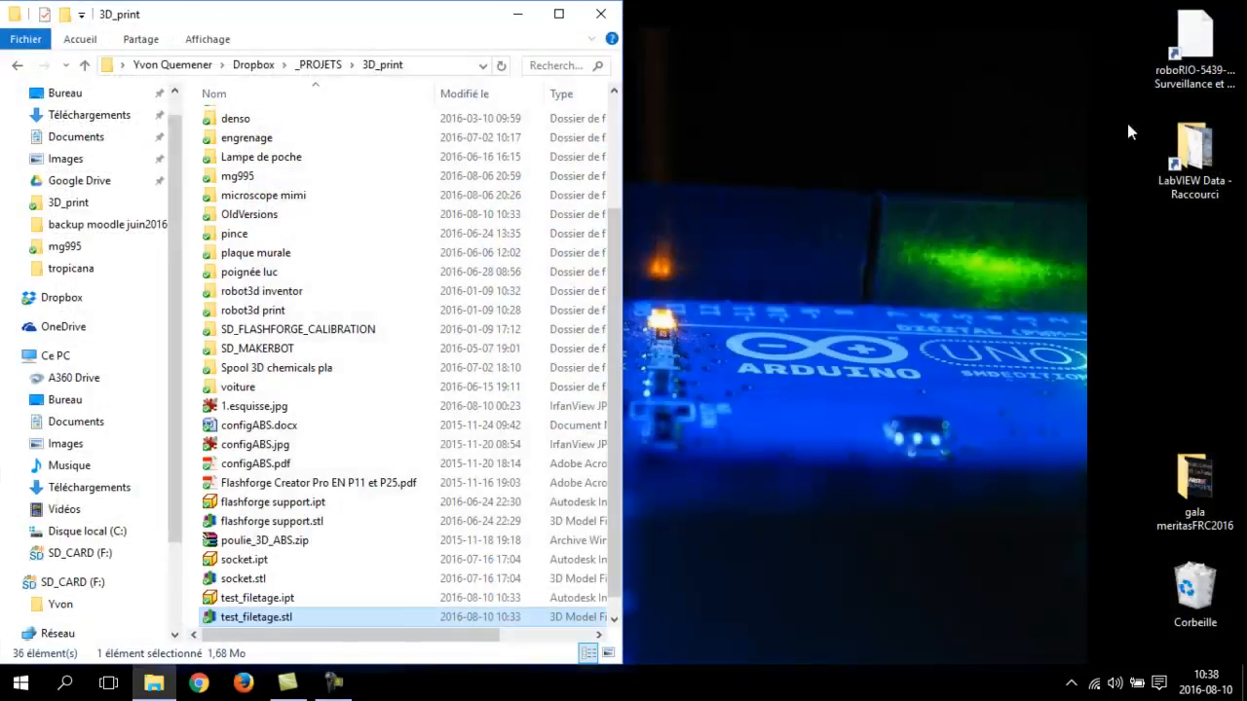
Check the root of SD_CARD (F:) in the file explorer for the exported test_filetage print files
{"action": "left_click", "coordinate": [32, 581]}
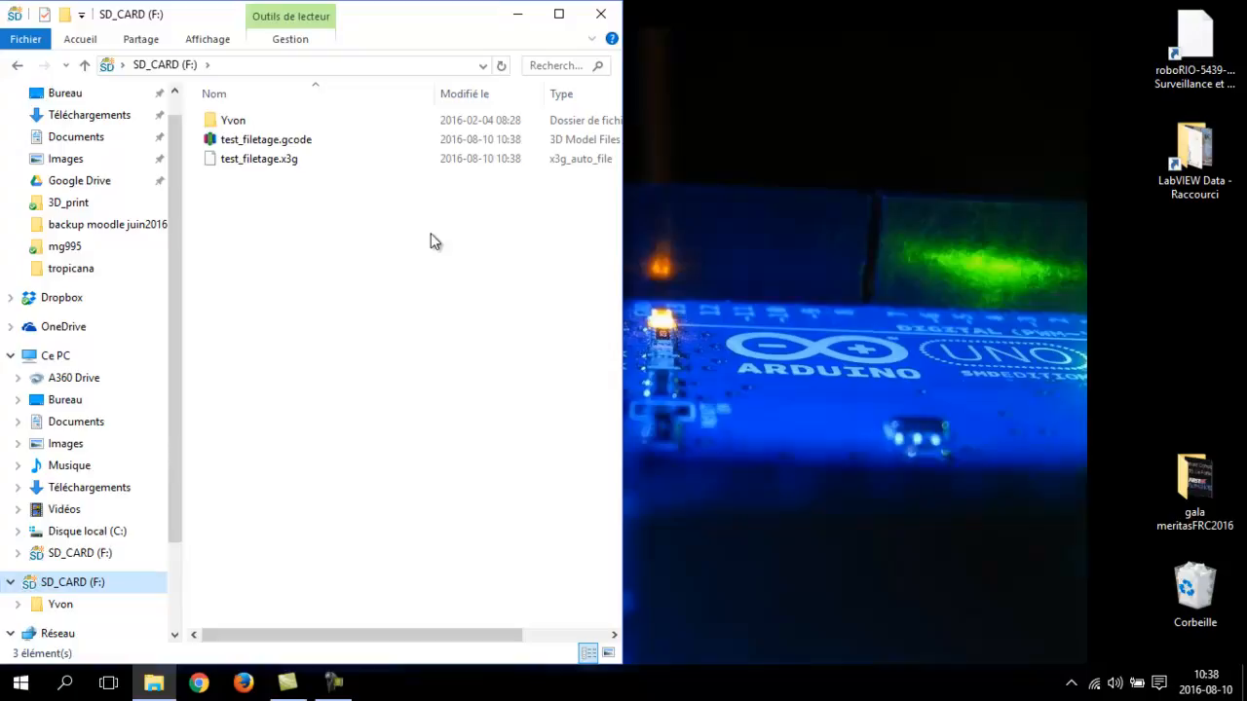
{"action": "left_click", "coordinate": [301, 244]}
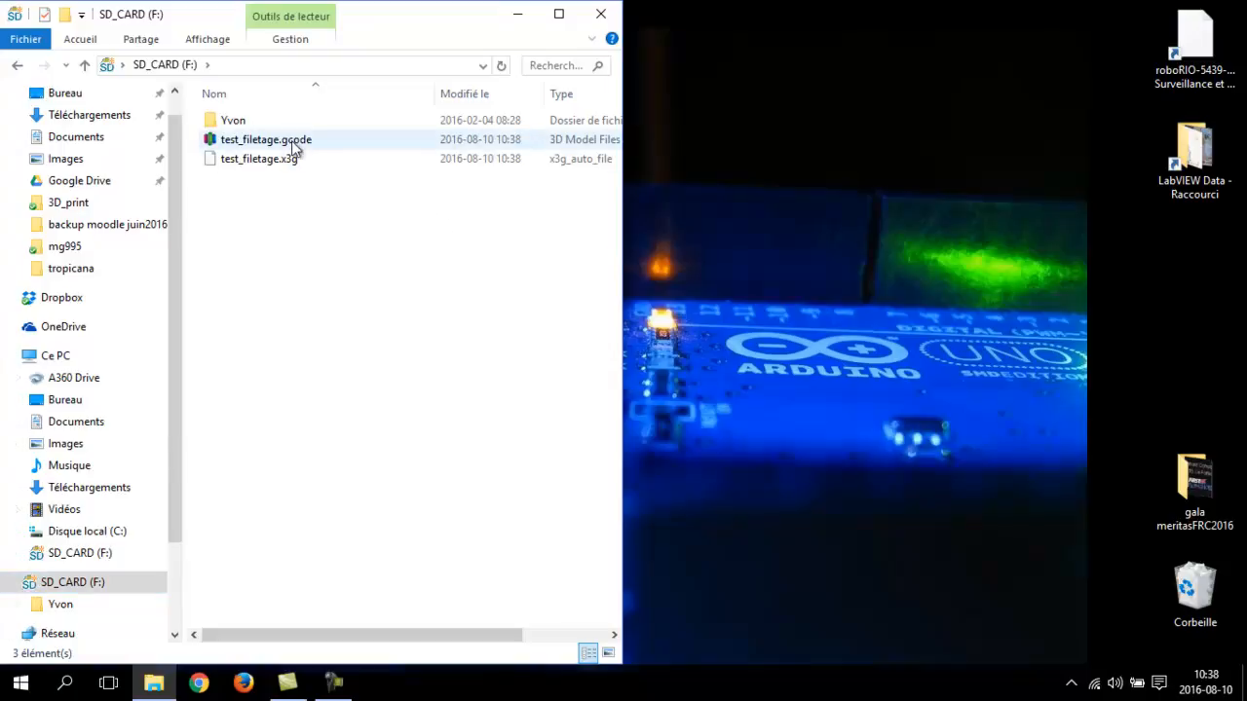
{"action": "mouse_move", "coordinate": [290, 165]}
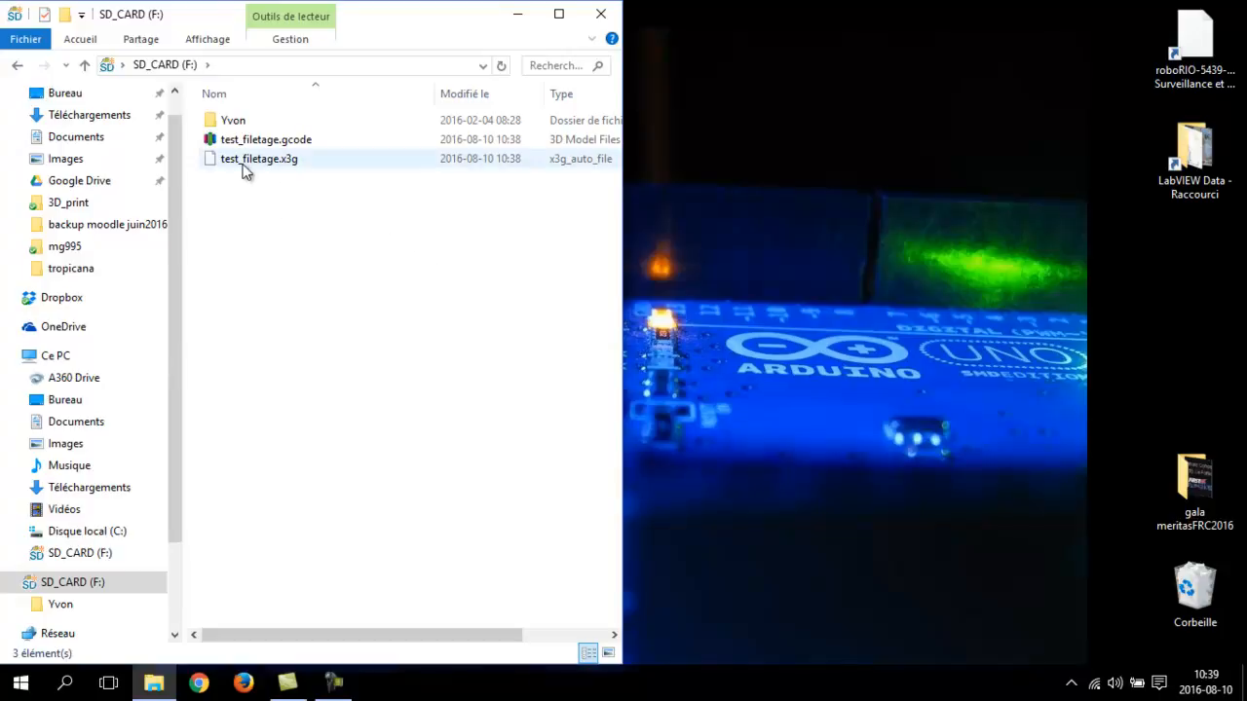
{"action": "mouse_move", "coordinate": [246, 166]}
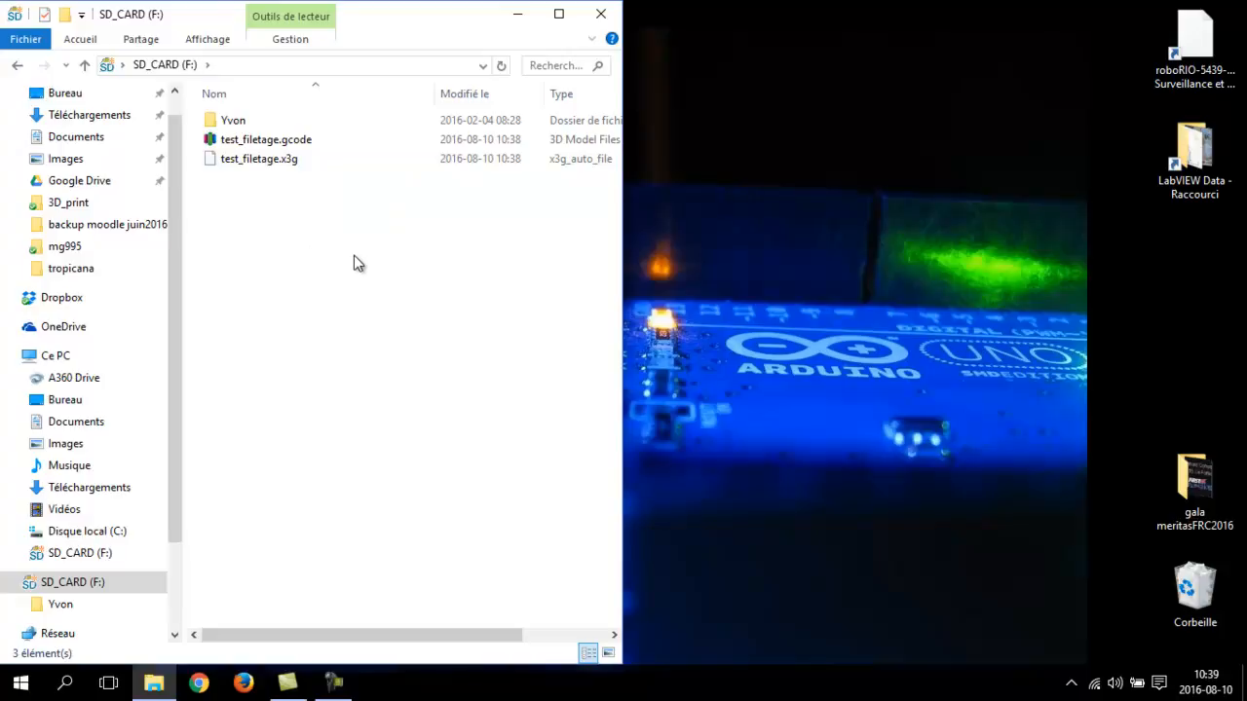
{"action": "left_click", "coordinate": [334, 682]}
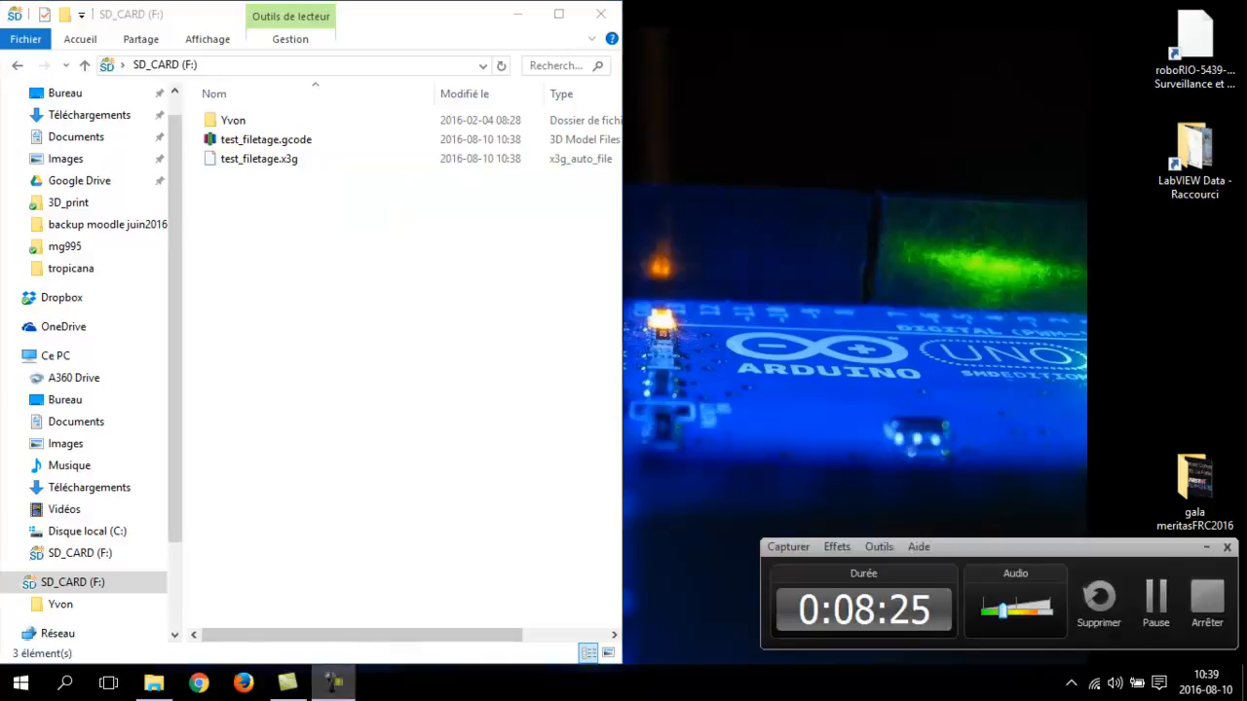
{"action": "left_click", "coordinate": [1208, 602]}
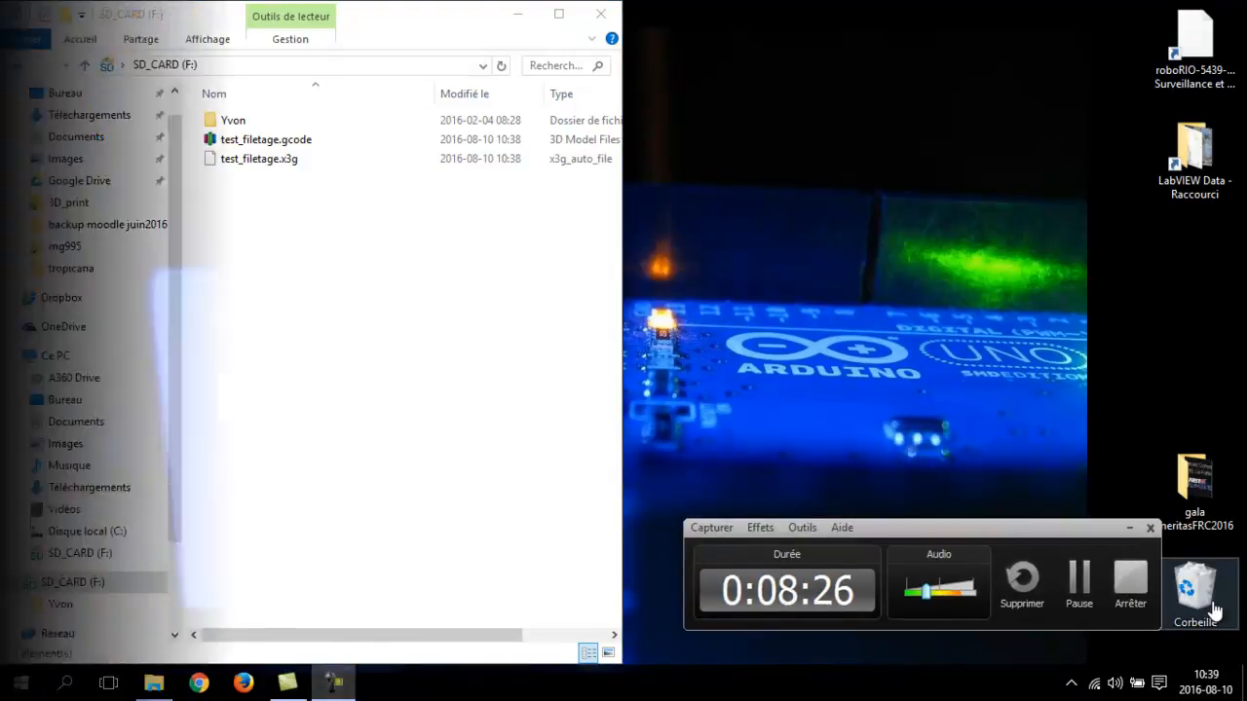